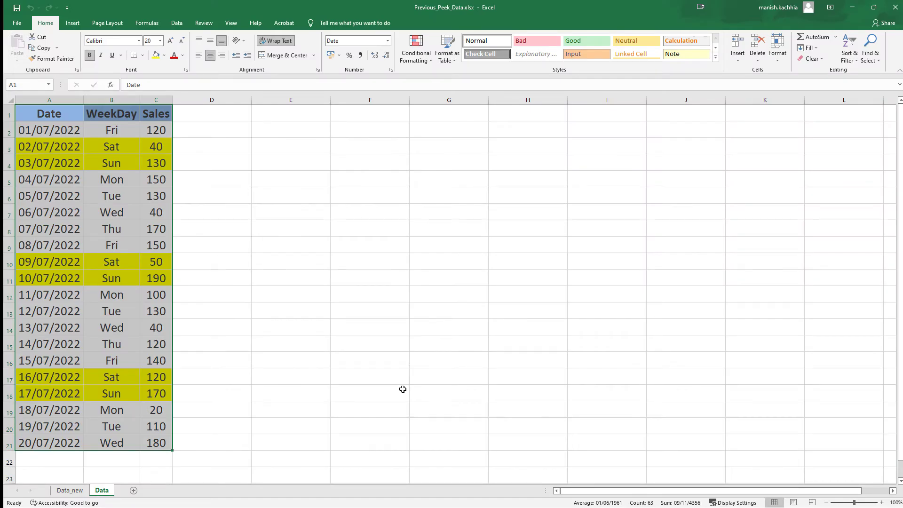
# - Look over the Date, WeekDay and Sales columns in the Data worksheet
pyautogui.click(53, 116)
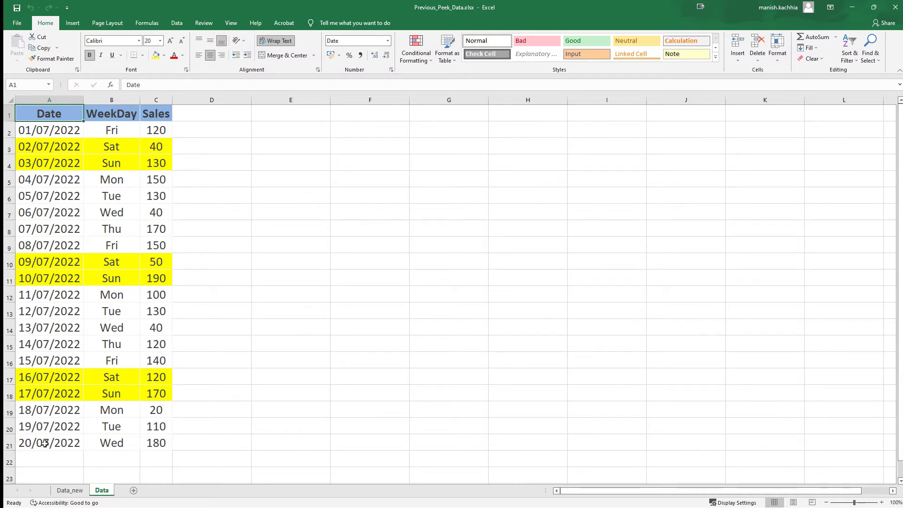
pyautogui.click(153, 98)
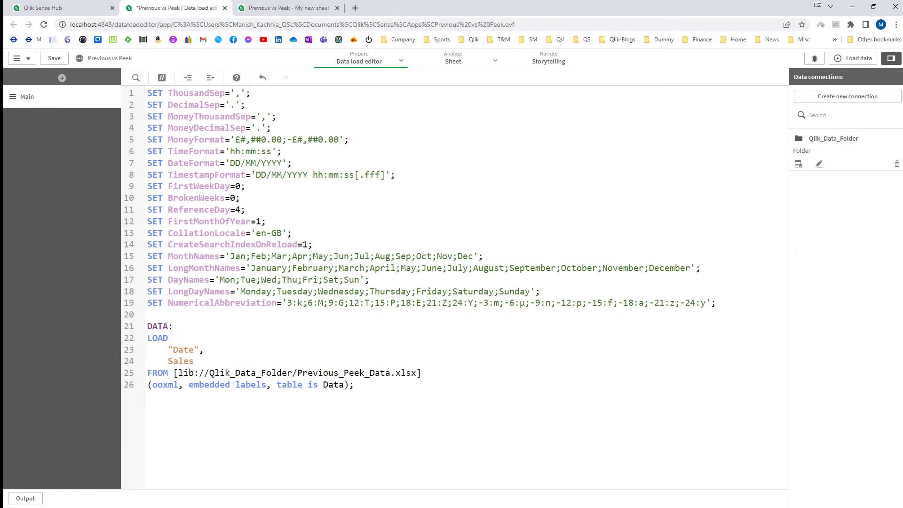
# - Run the DATA load script for the Date and Sales fields and open My new sheet to view its table
pyautogui.moveTo(354, 384); pyautogui.dragTo(126, 314)
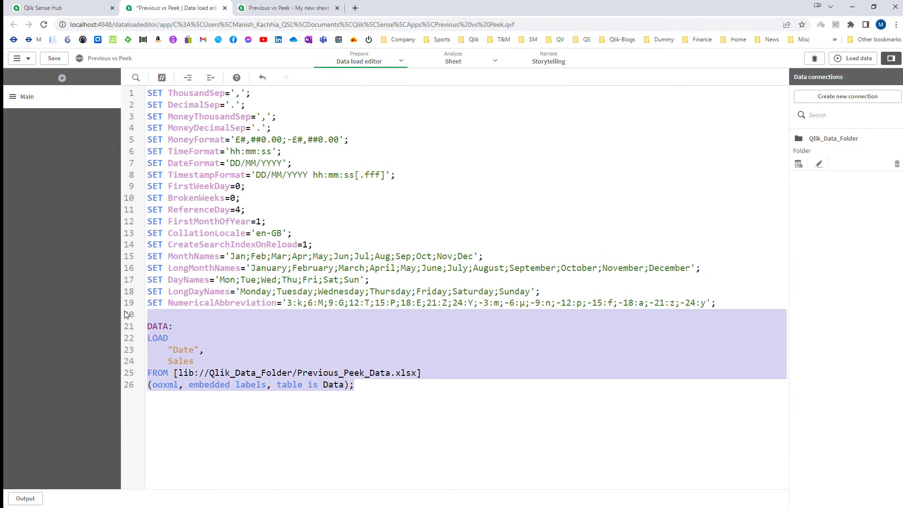
pyautogui.click(853, 58)
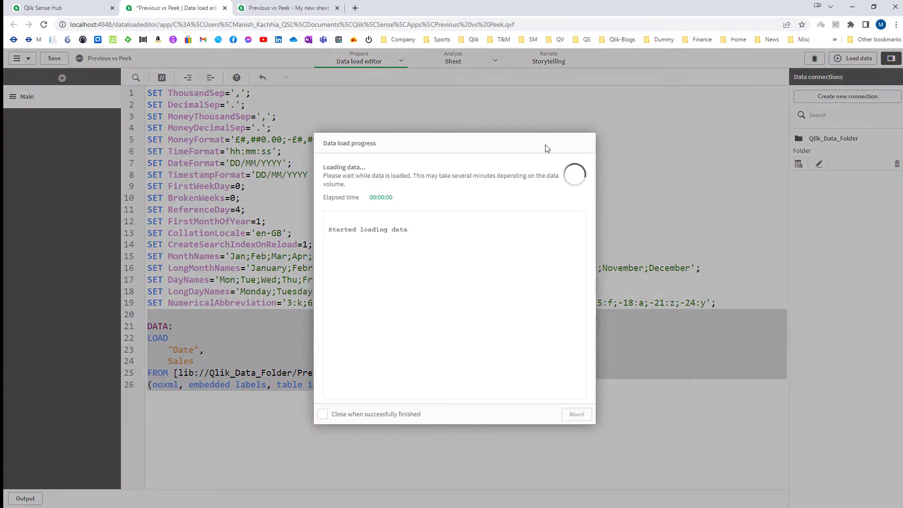
pyautogui.click(307, 9)
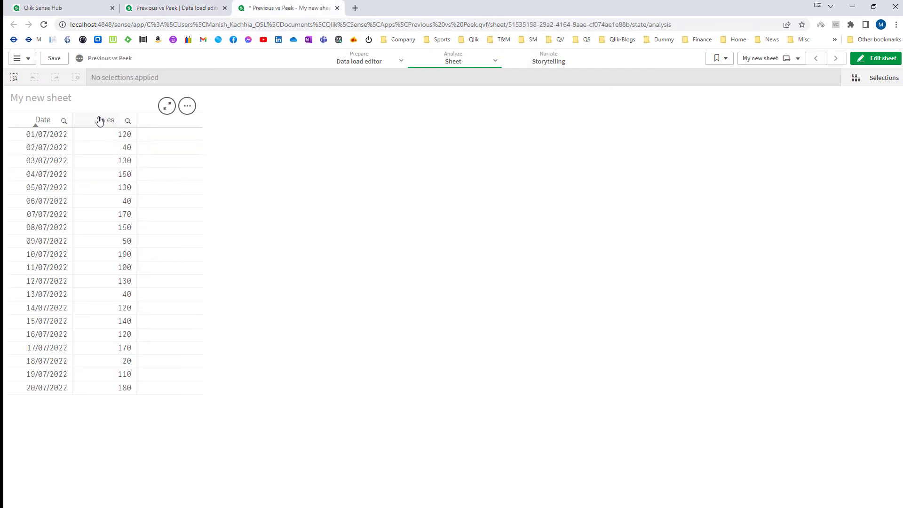
# - Add WeekDay(Date) as WeekDay after Sales in the DATA load script and reload the data
pyautogui.click(159, 12)
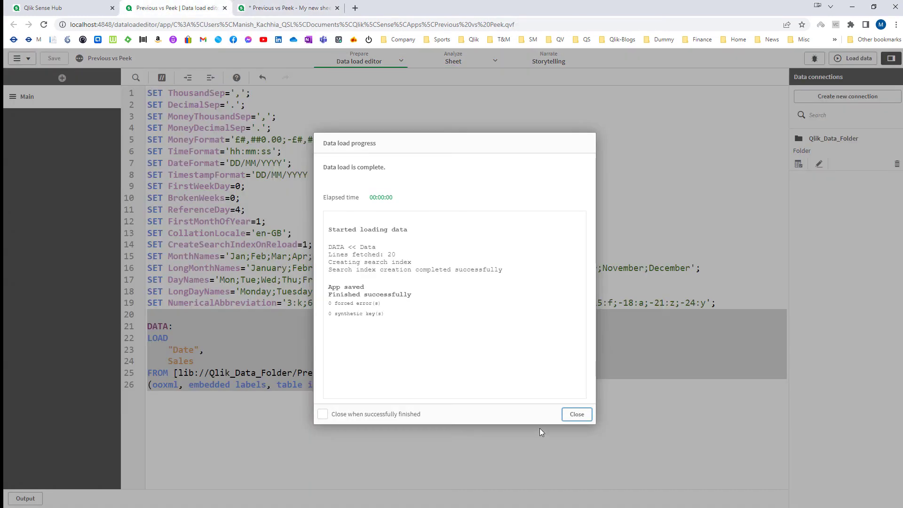
pyautogui.click(575, 414)
pyautogui.click(229, 358)
pyautogui.write(',')
pyautogui.press('Return')
pyautogui.write('Wee')
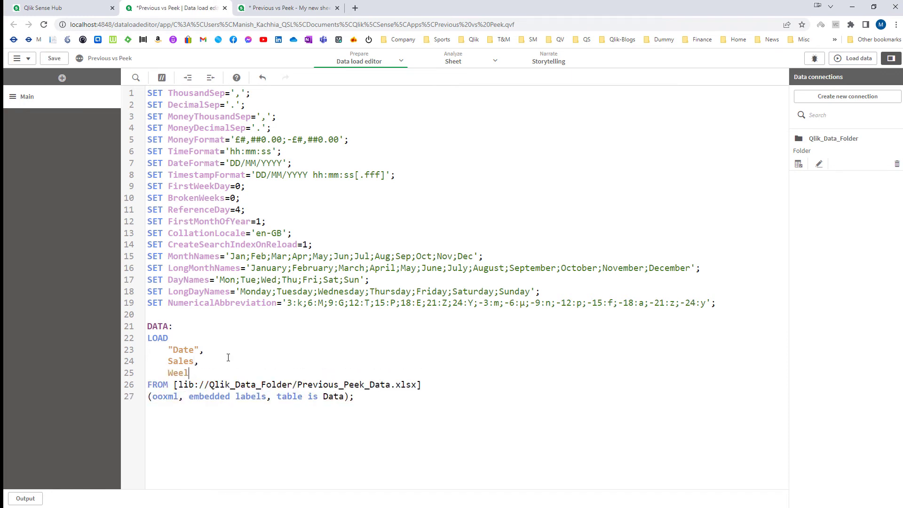
pyautogui.write('kDay(Da')
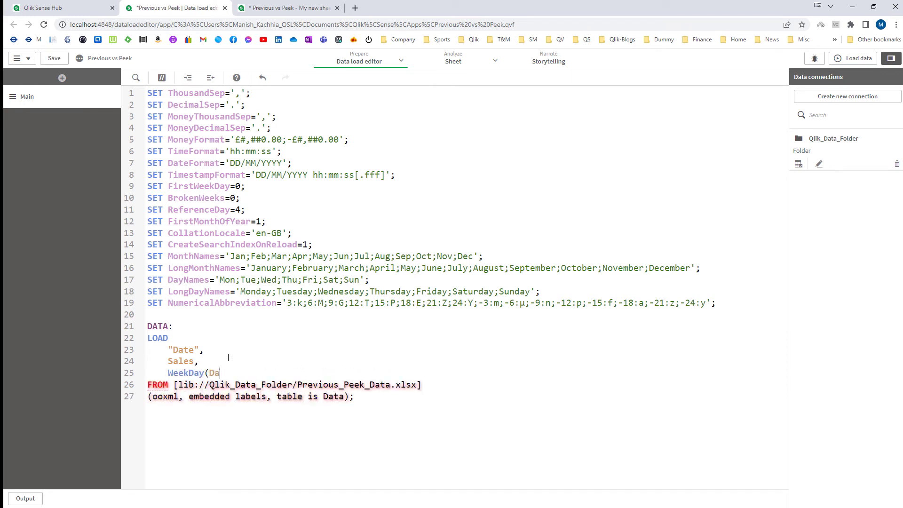
pyautogui.write('te) as WeekDay')
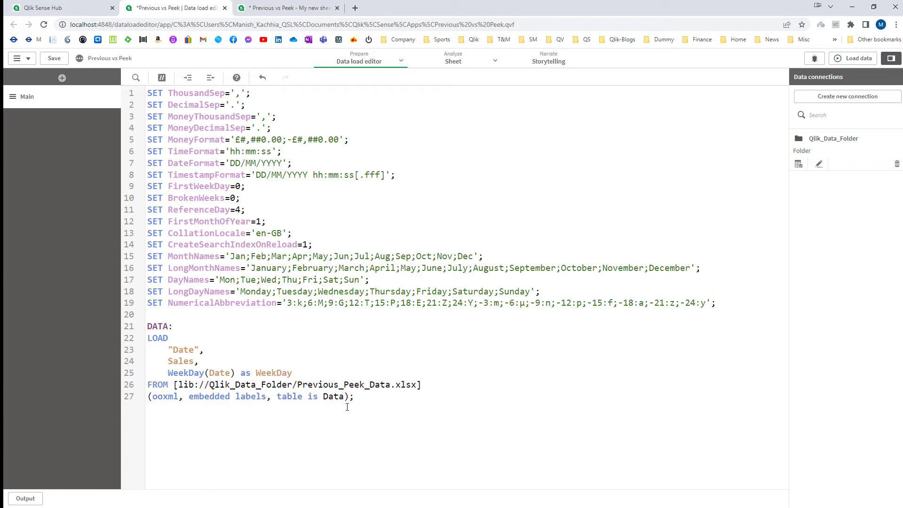
pyautogui.click(854, 59)
# - Add the WeekDay field between Date and Sales in the sheet's table, widen the table and finish editing
pyautogui.click(270, 5)
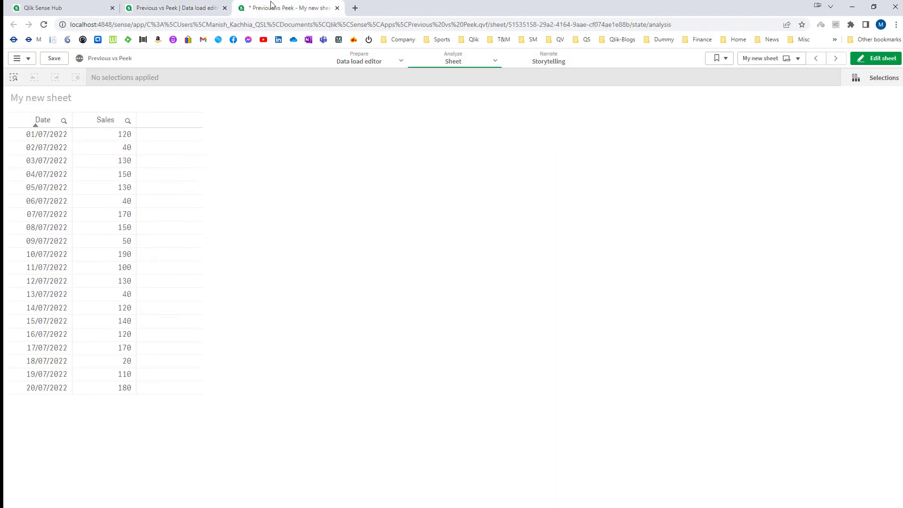
pyautogui.click(870, 58)
pyautogui.click(26, 92)
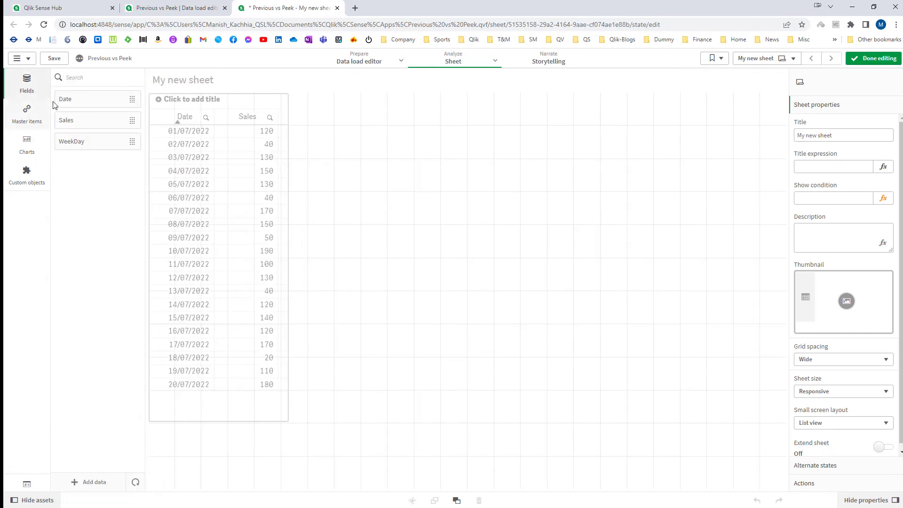
pyautogui.click(219, 177)
pyautogui.moveTo(97, 147); pyautogui.dragTo(204, 233)
pyautogui.moveTo(288, 256); pyautogui.dragTo(778, 243)
pyautogui.moveTo(802, 181); pyautogui.dragTo(801, 151)
pyautogui.click(874, 62)
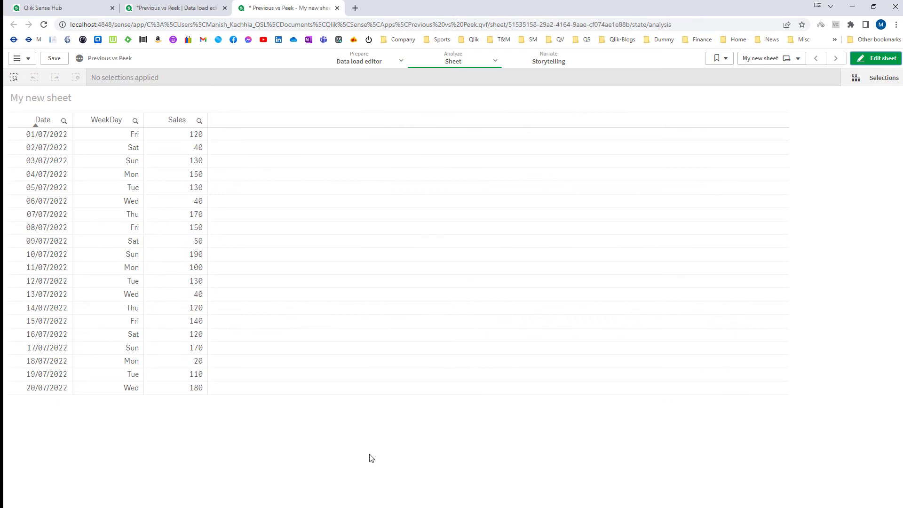
# - Try entering Previous(Sales) as the expression of a new measure column in the table
pyautogui.click(867, 62)
pyautogui.click(831, 202)
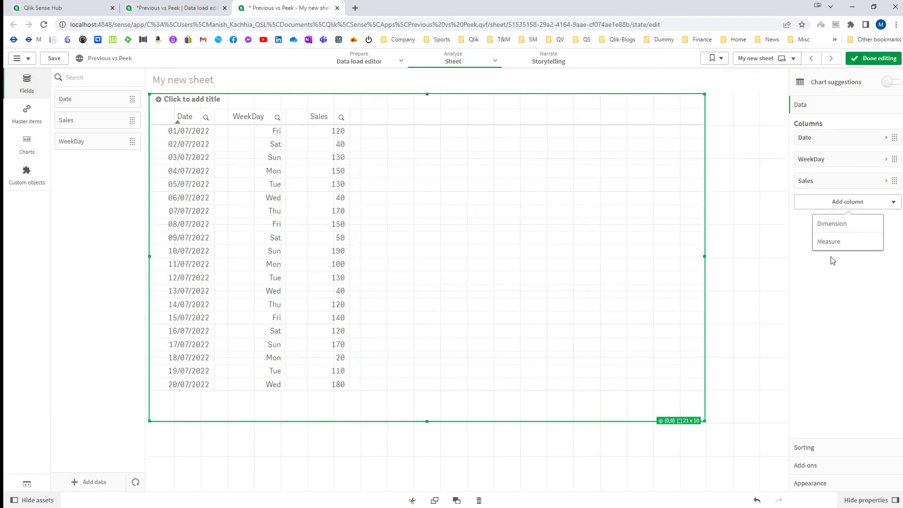
pyautogui.click(850, 244)
pyautogui.click(887, 228)
pyautogui.write('Previous(Sales)')
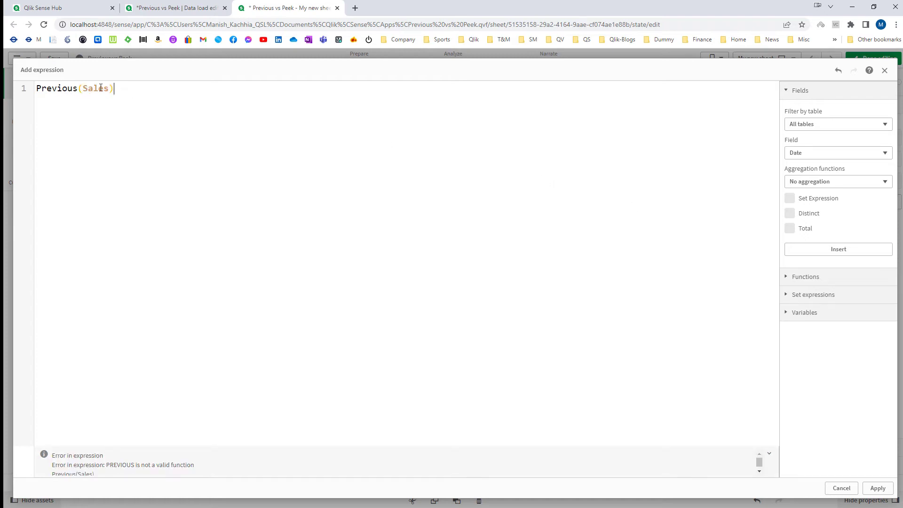
pyautogui.doubleClick(57, 89)
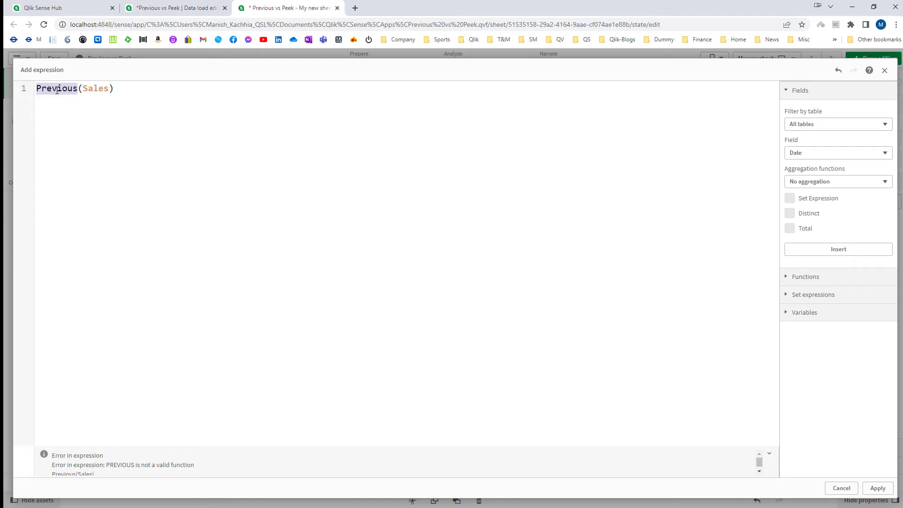
# - Try SUM( and Previous( in the expression editor to compare how the functions are recognised, and cancel the new measure
pyautogui.click(340, 201)
pyautogui.hotkey('ctrl', 'a')
pyautogui.write('SUM(')
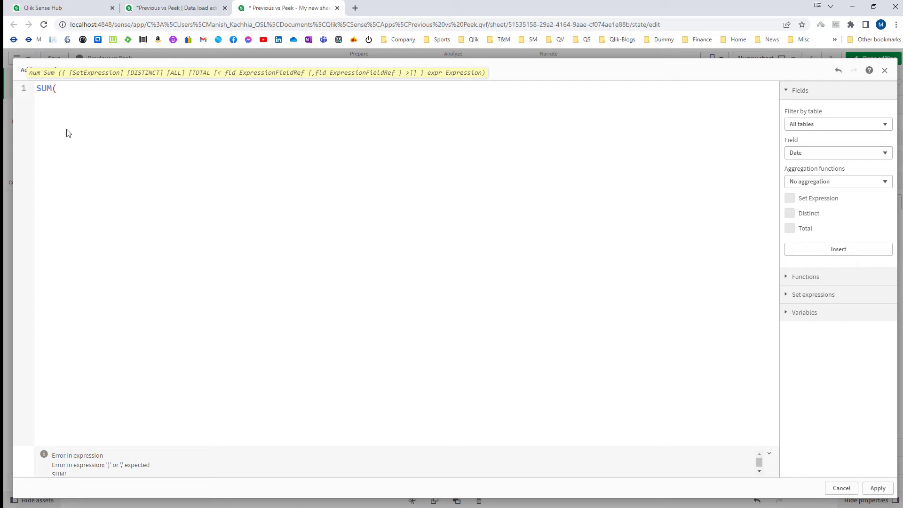
pyautogui.doubleClick(47, 88)
pyautogui.hotkey('ctrl', 'a')
pyautogui.press('BackSpace')
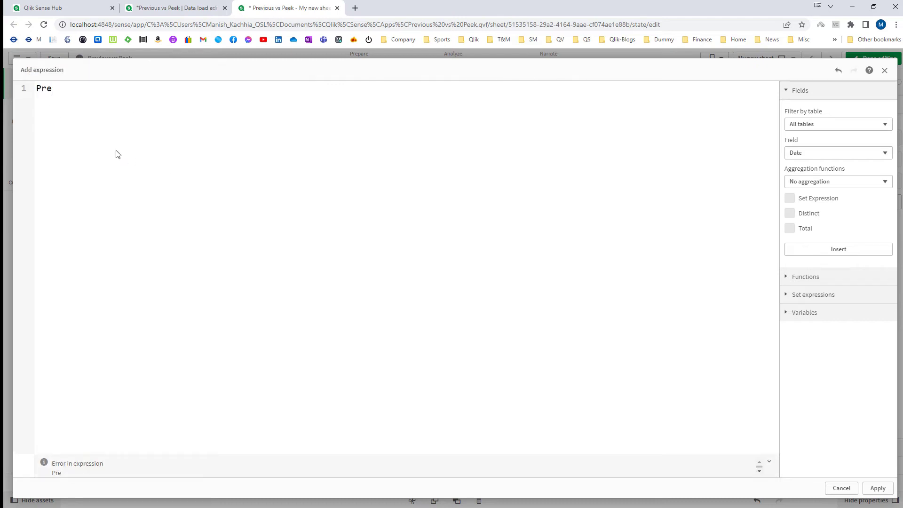
pyautogui.write('Previous(')
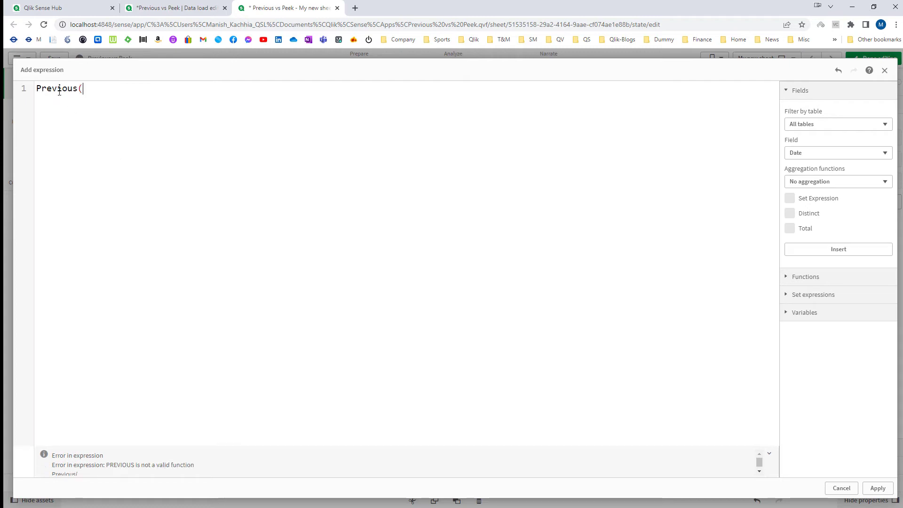
pyautogui.doubleClick(59, 88)
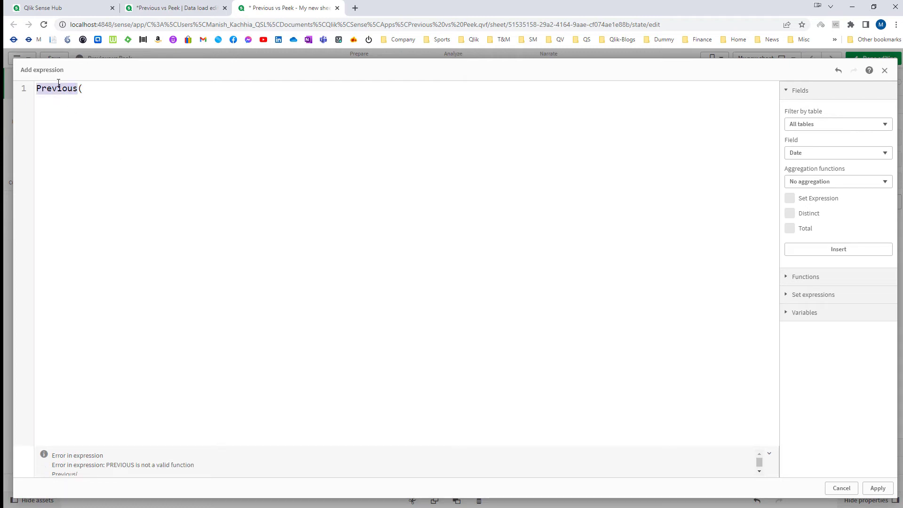
pyautogui.click(834, 487)
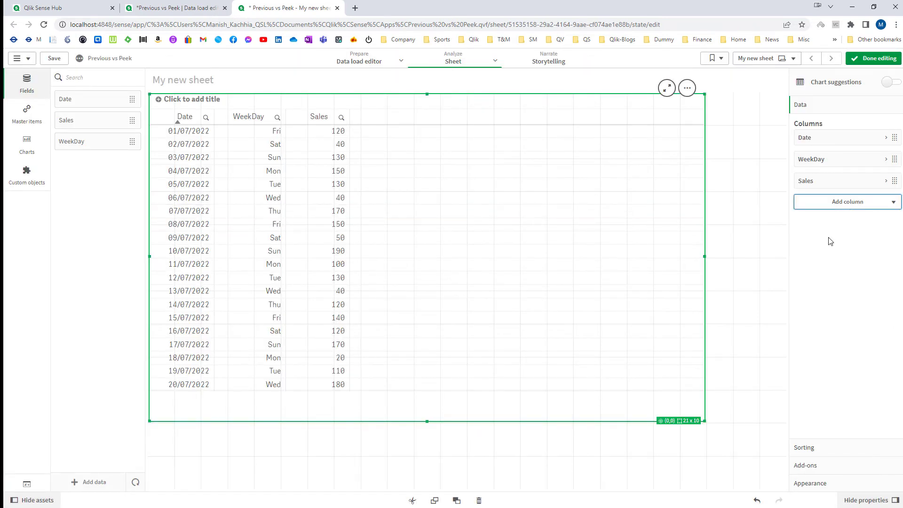
# - Try adding a measure column with the expression Previous(Sales) to the table
pyautogui.click(839, 203)
pyautogui.click(851, 245)
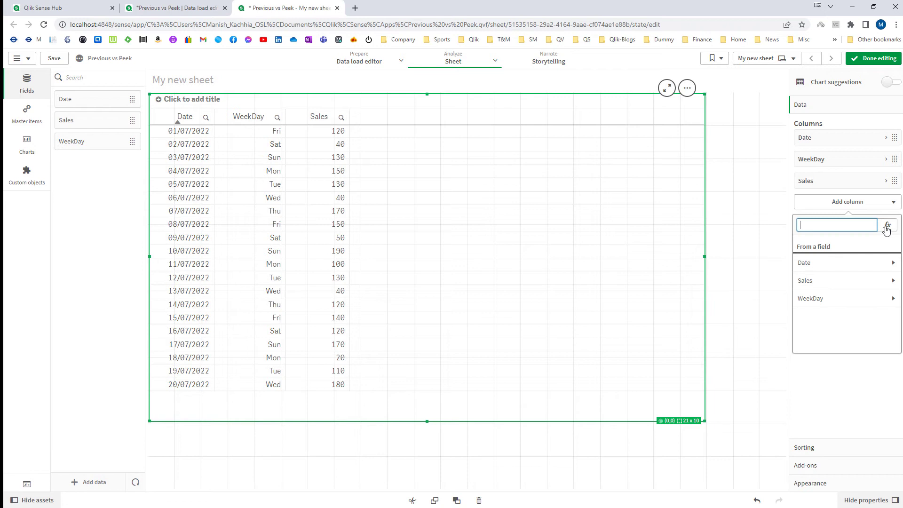
pyautogui.click(886, 229)
pyautogui.write('Previous')
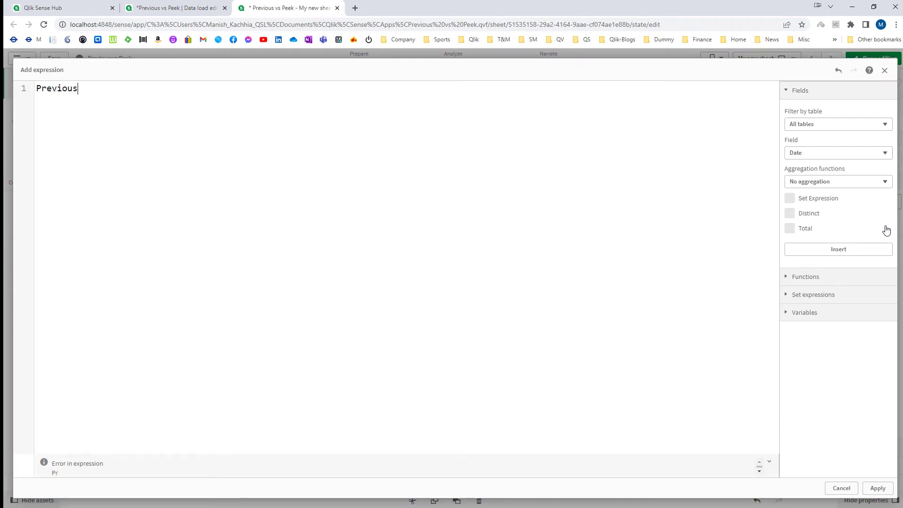
pyautogui.write('(Sales)')
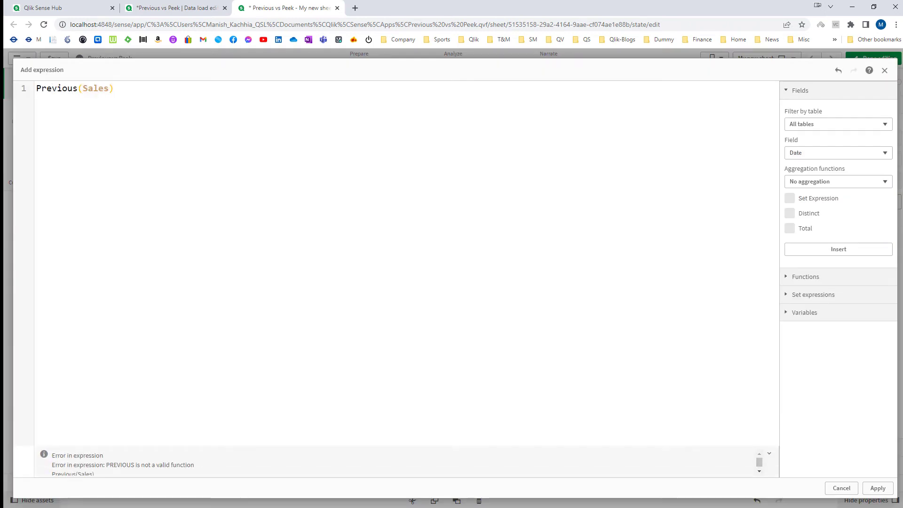
pyautogui.click(878, 488)
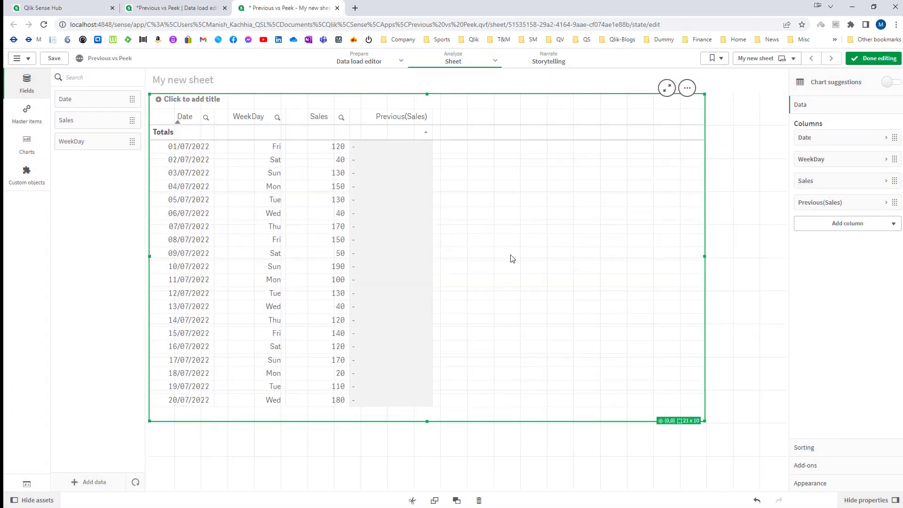
# - Add Previous(Sales) as PreviousDaySales to the DATA load script, align the aliases and reload the data
pyautogui.click(170, 8)
pyautogui.click(575, 416)
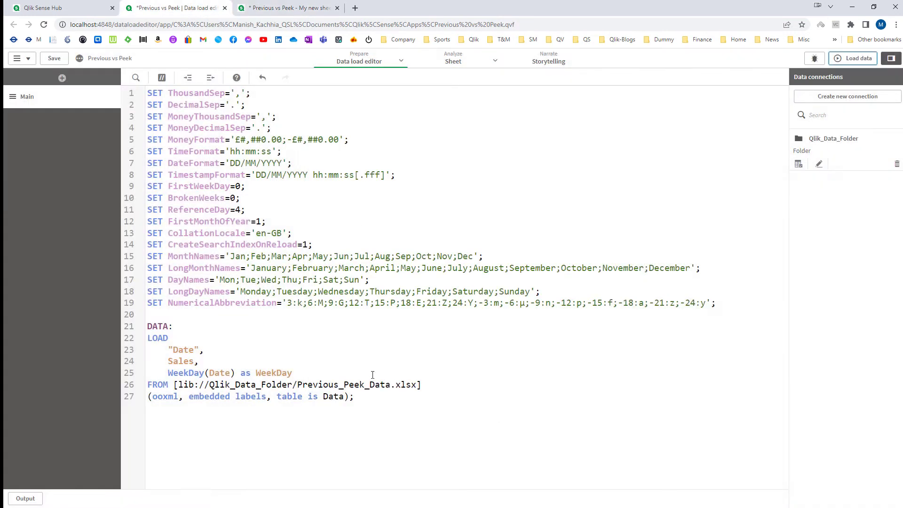
pyautogui.click(312, 377)
pyautogui.write(',')
pyautogui.press('Return')
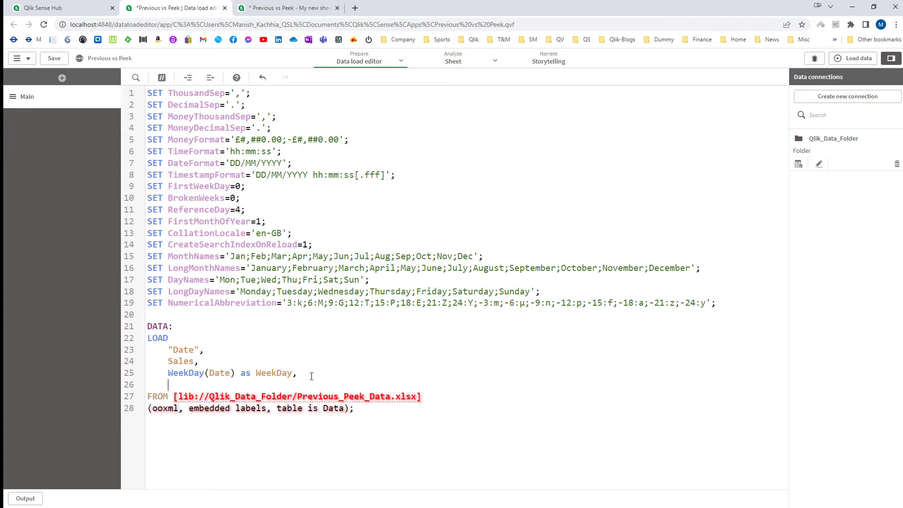
pyautogui.write('Previous(Sal')
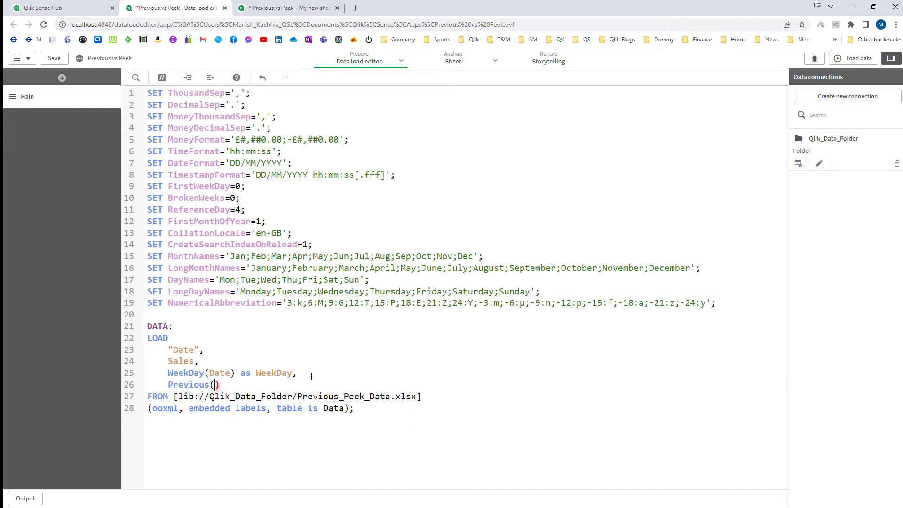
pyautogui.write('es) as Pre')
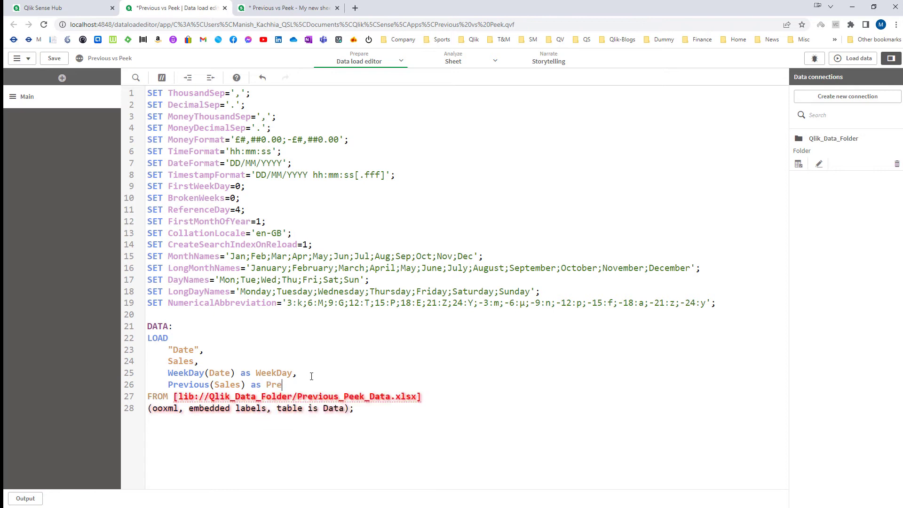
pyautogui.write('viousSales')
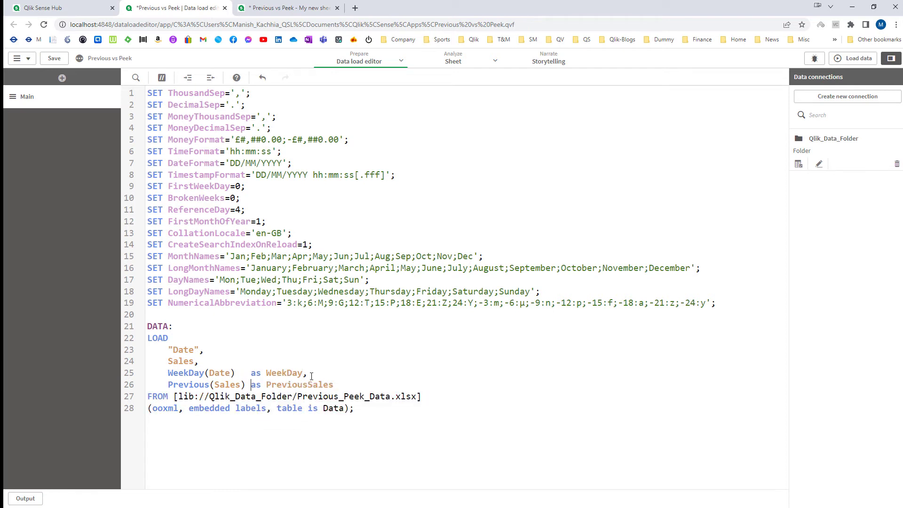
pyautogui.write('  Day')
pyautogui.click(856, 58)
# - Replace the Previous(Sales) measure in the sheet's table with the PreviousDaySales field and finish editing
pyautogui.click(290, 7)
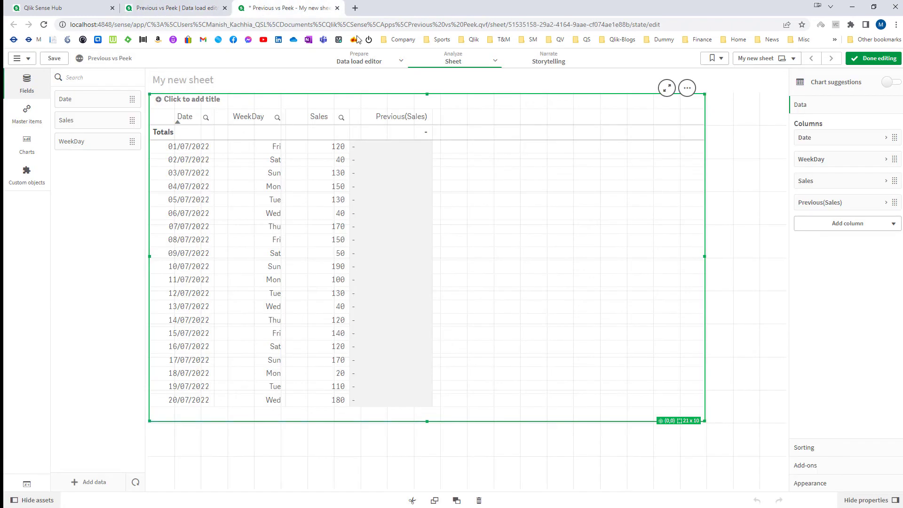
pyautogui.click(853, 60)
pyautogui.click(854, 60)
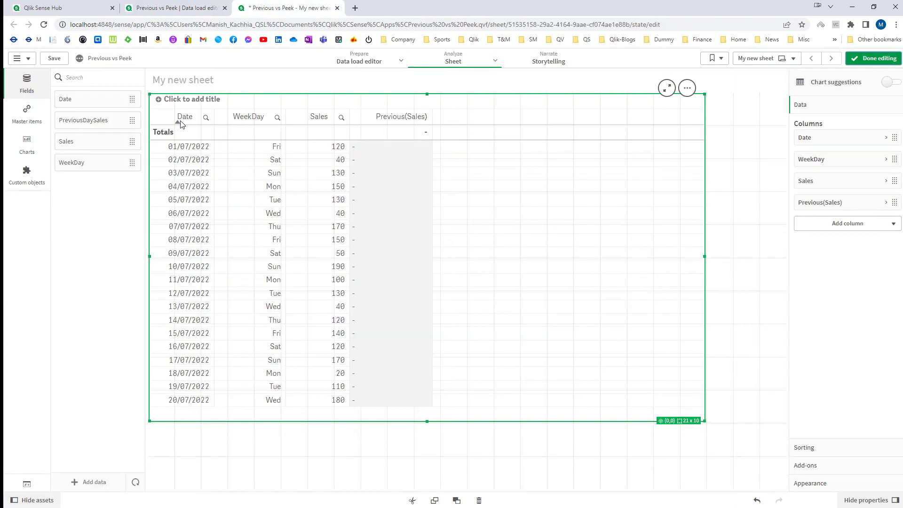
pyautogui.moveTo(89, 120); pyautogui.dragTo(354, 233)
pyautogui.click(377, 233)
pyautogui.rightClick(798, 204)
pyautogui.click(797, 199)
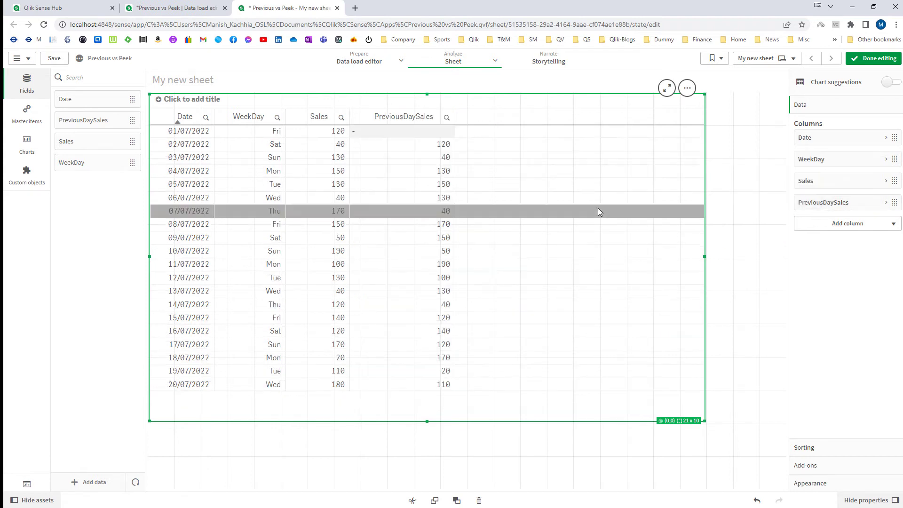
pyautogui.click(874, 57)
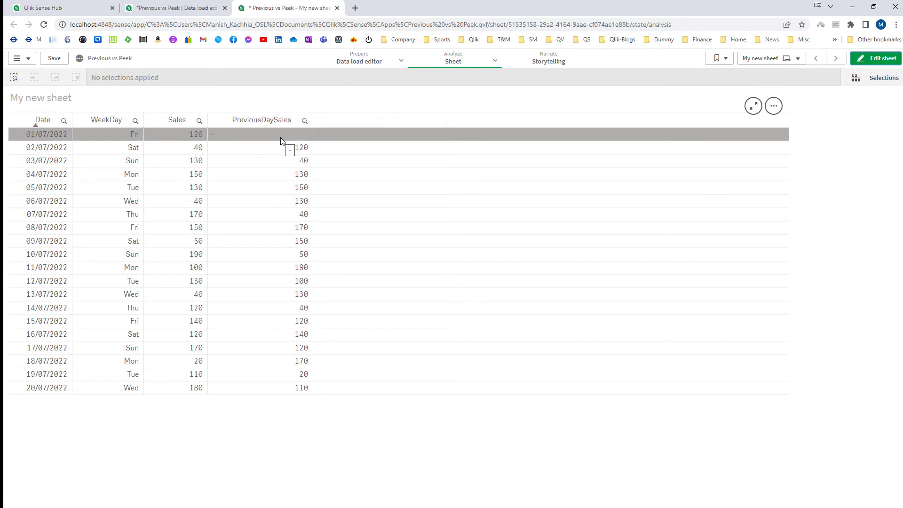
# - Change the PreviousDaySales expression in the load script to IF(RowNo() = 1, 0, Previous(Sales)), reload the data and return to the sheet
pyautogui.click(175, 8)
pyautogui.click(578, 414)
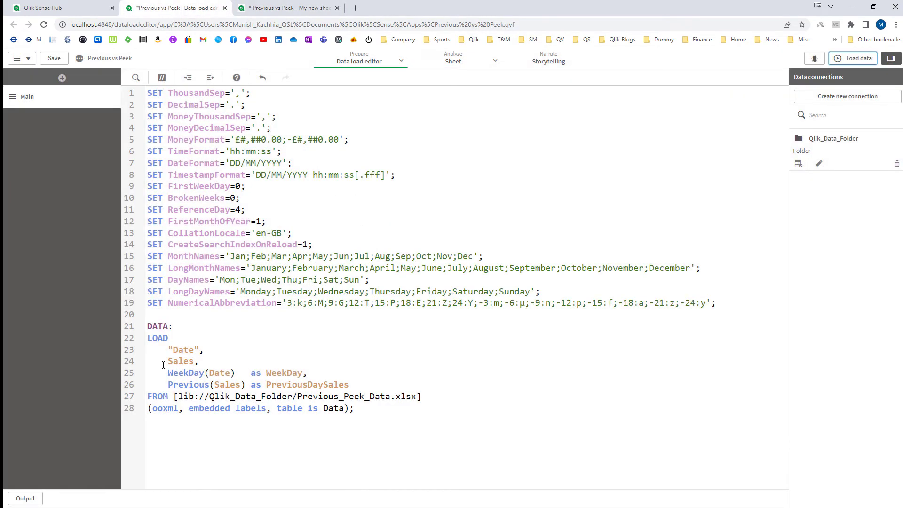
pyautogui.click(170, 385)
pyautogui.write('IF(R')
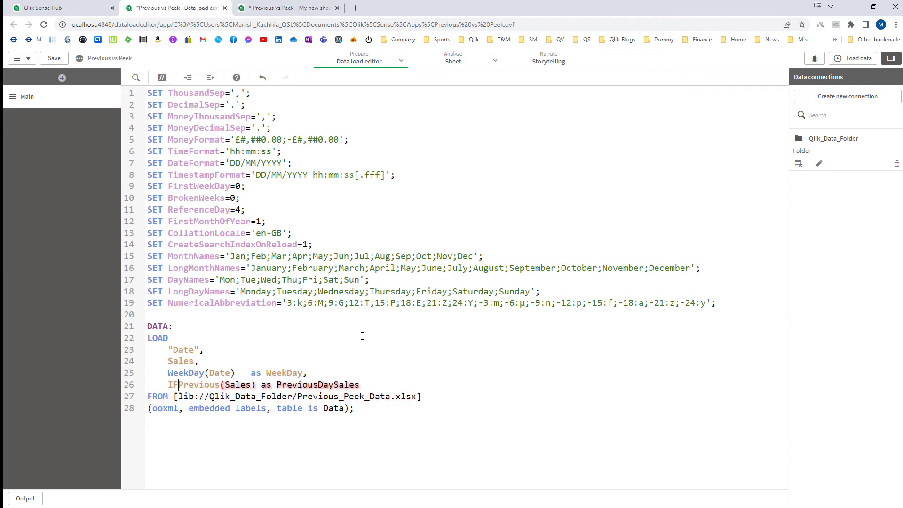
pyautogui.write('owNo() = ')
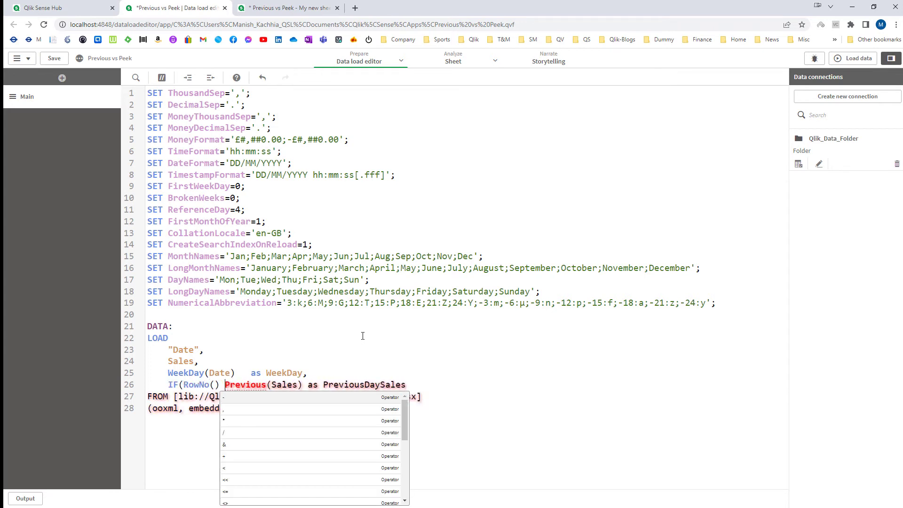
pyautogui.write('1, 0, Previous(Sales')
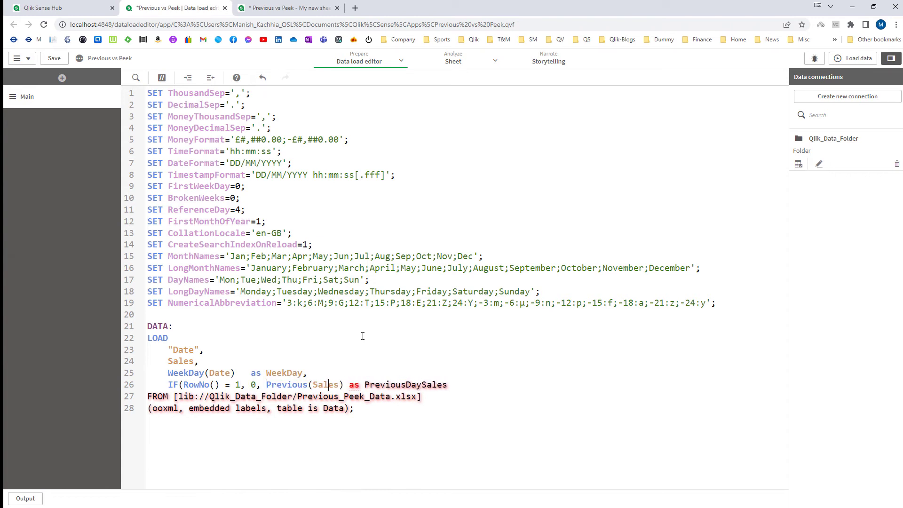
pyautogui.write(')')
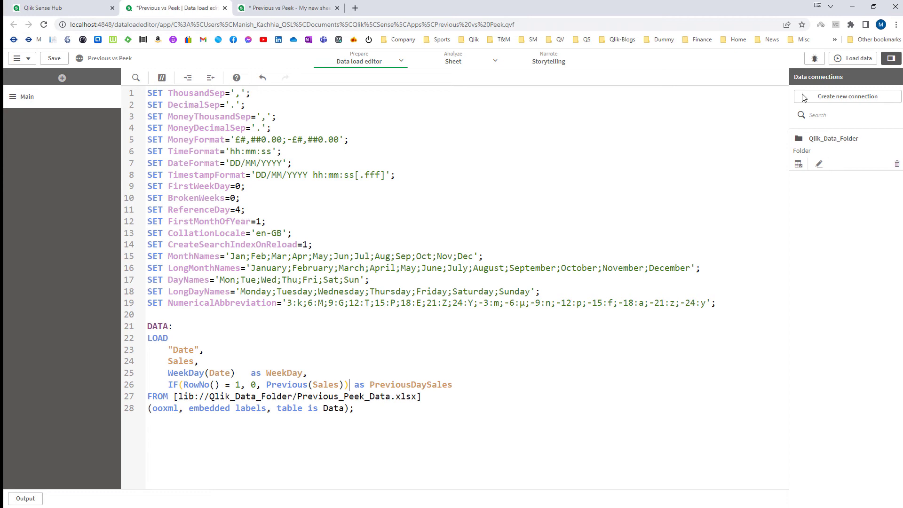
pyautogui.click(856, 59)
pyautogui.click(288, 6)
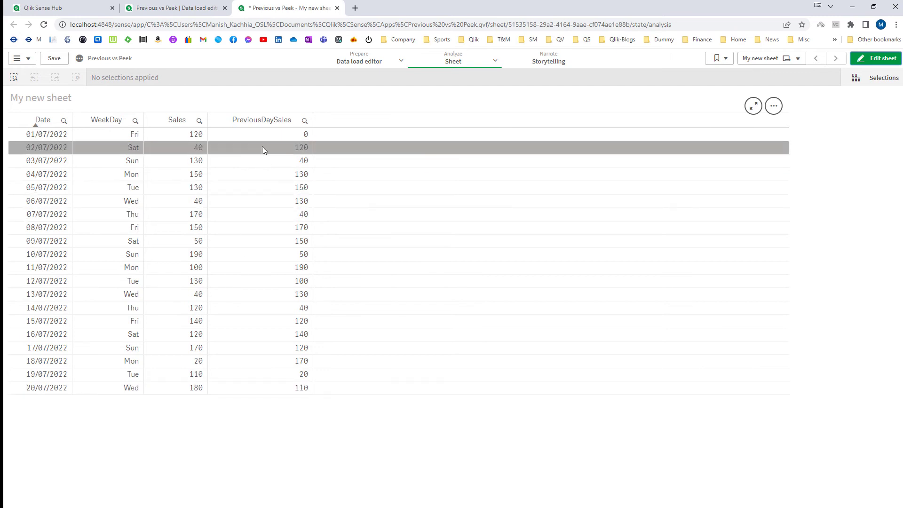
# - Comment out the Sales field in the DATA load script with // and reload the data
pyautogui.click(193, 13)
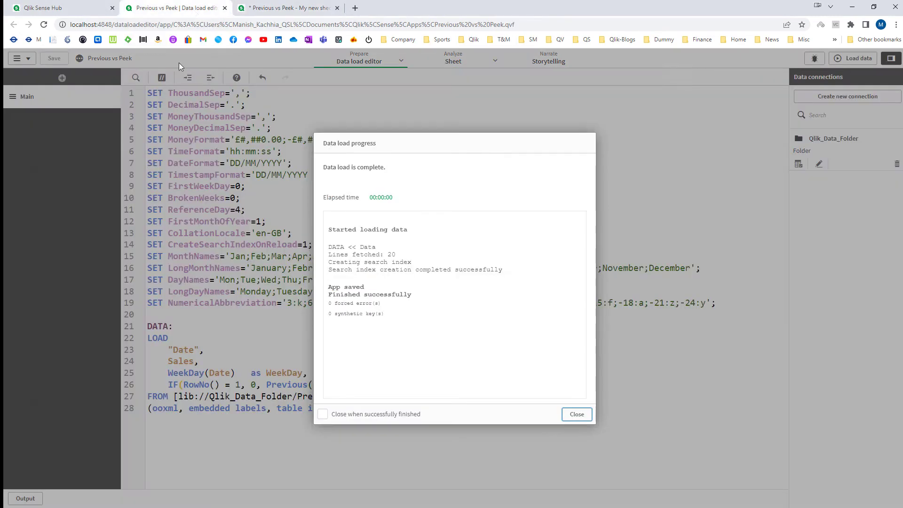
pyautogui.click(577, 414)
pyautogui.click(168, 360)
pyautogui.doubleClick(417, 385)
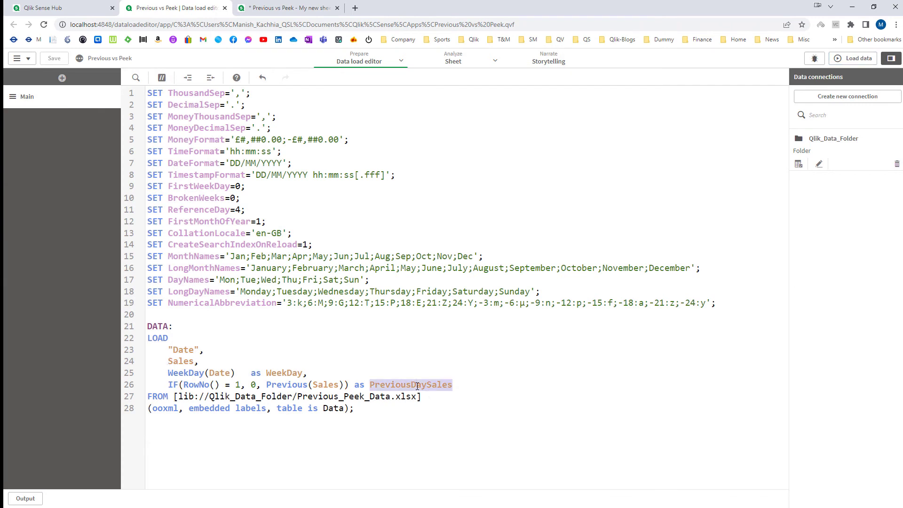
pyautogui.click(169, 361)
pyautogui.write('//')
pyautogui.moveTo(170, 360); pyautogui.dragTo(209, 360)
pyautogui.click(214, 360)
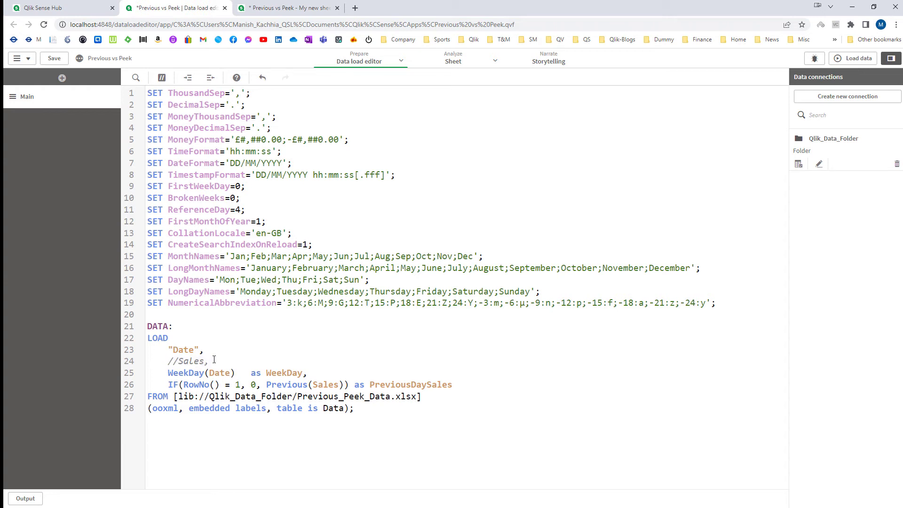
pyautogui.click(844, 60)
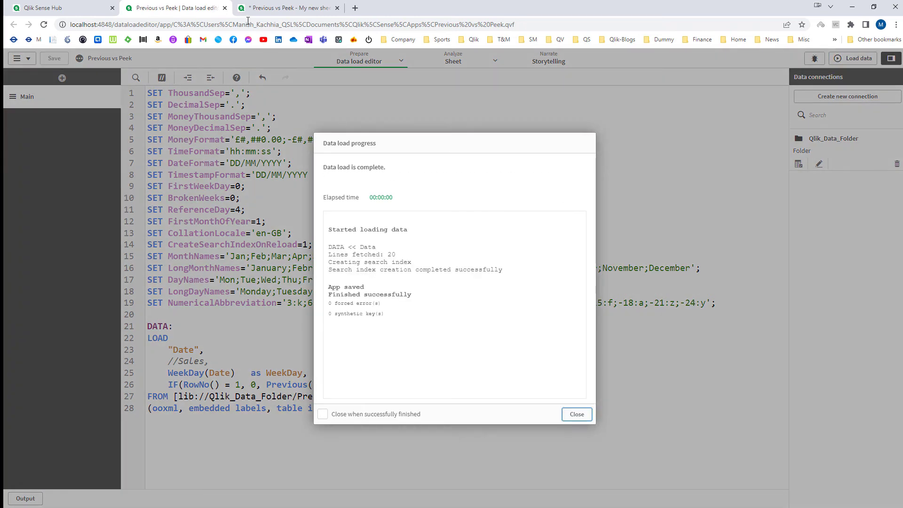
# - Remove the Sales column from the sheet's table and finish editing
pyautogui.click(280, 8)
pyautogui.click(878, 59)
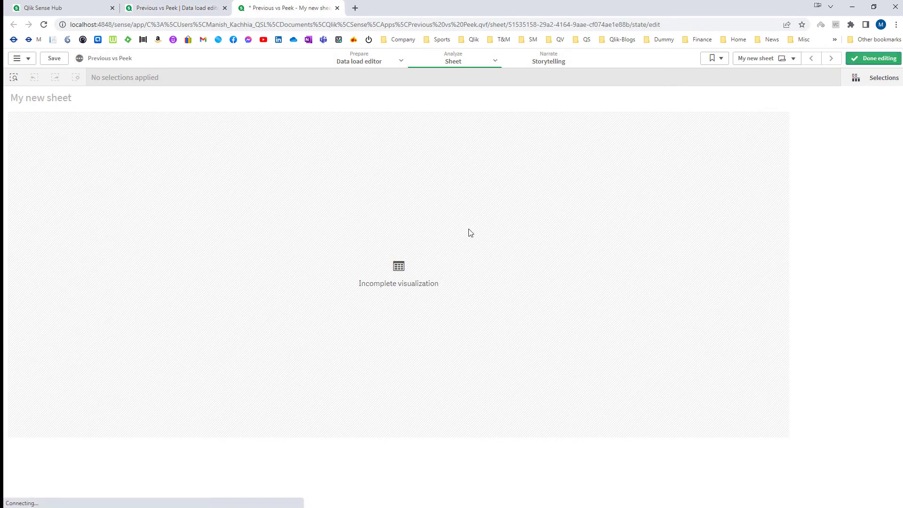
pyautogui.click(480, 279)
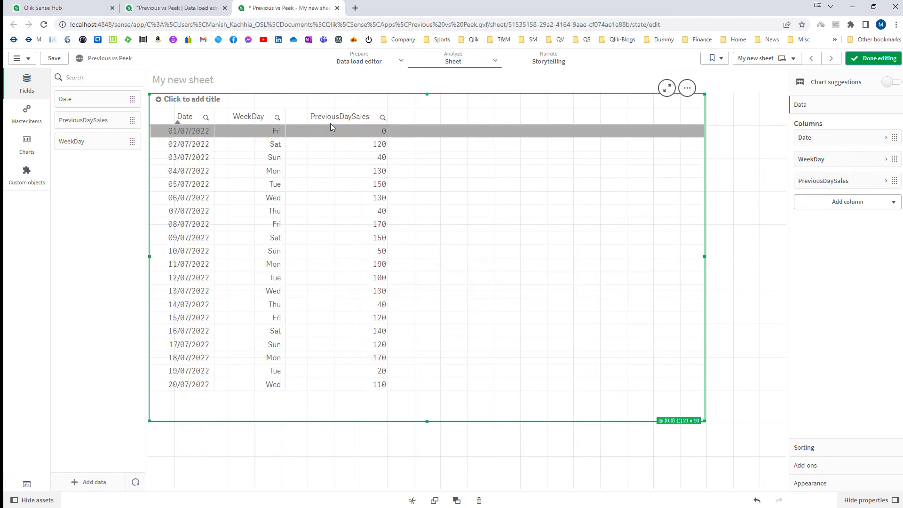
pyautogui.click(873, 59)
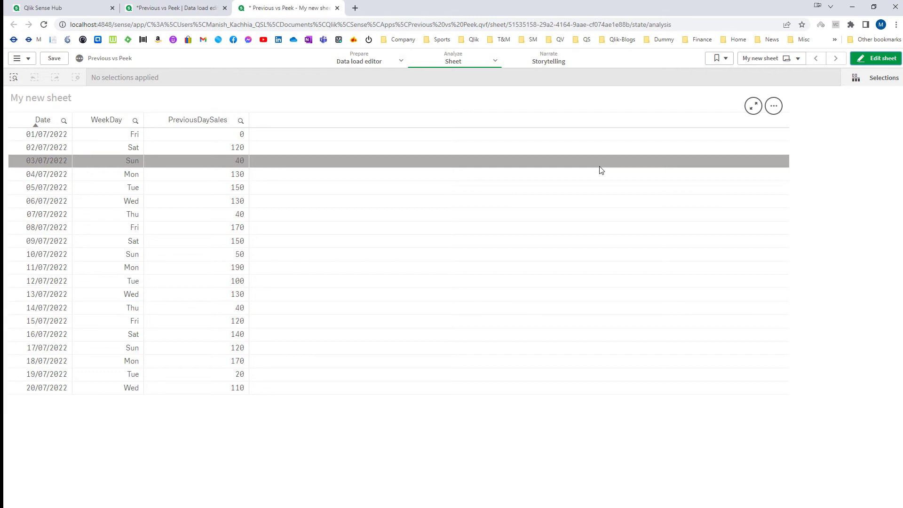
# - Review the DATA load block with Sales commented out, and examine the PreviousDaySales column in the sheet's table
pyautogui.click(188, 10)
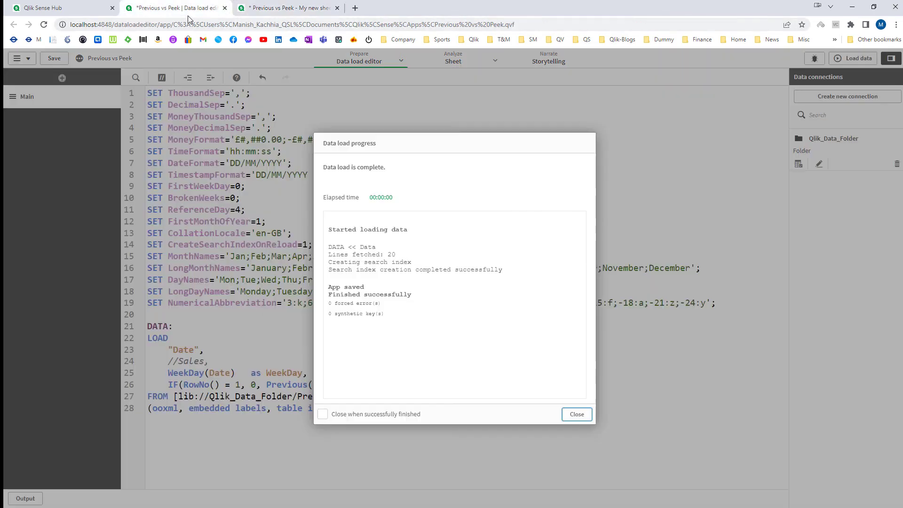
pyautogui.click(575, 414)
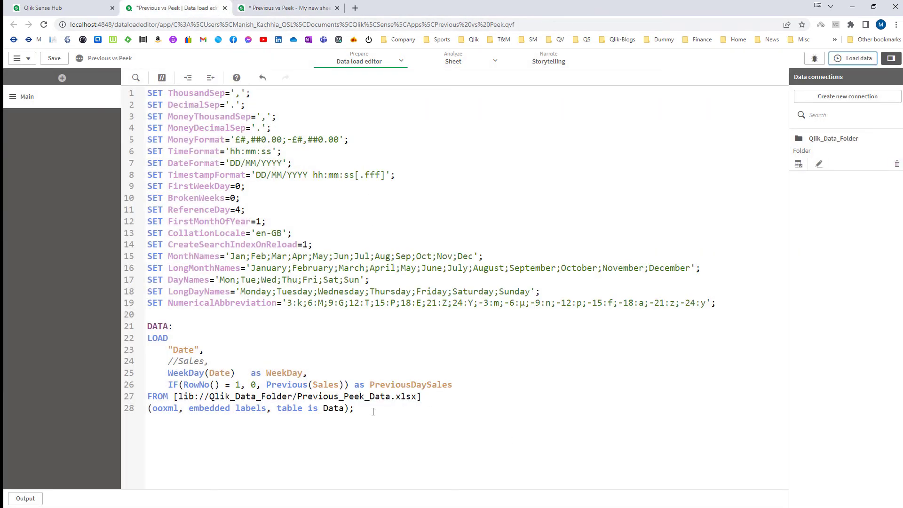
pyautogui.moveTo(373, 413); pyautogui.dragTo(134, 328)
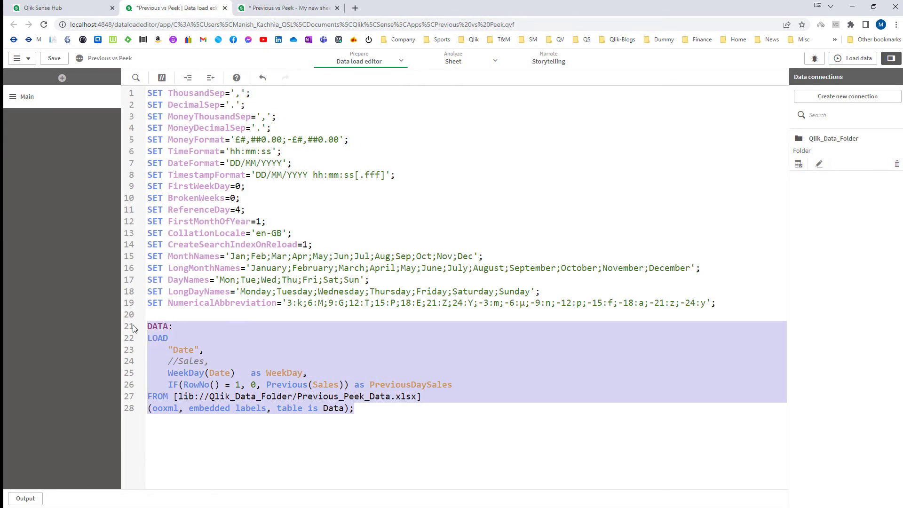
pyautogui.click(257, 5)
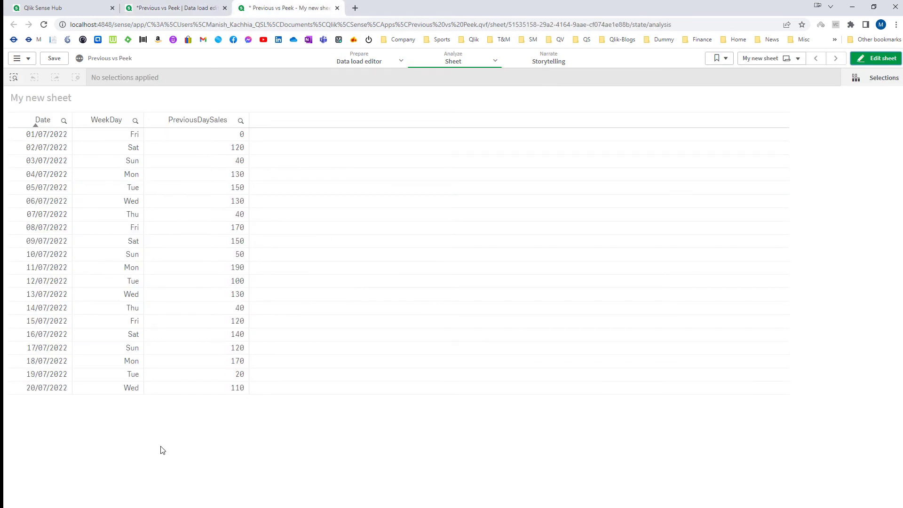
# - Restore the commented-out Sales field in the load script, reload the data and return to the sheet
pyautogui.click(184, 5)
pyautogui.click(376, 429)
pyautogui.press('Up')
pyautogui.press('Up')
pyautogui.press('Delete')
pyautogui.press('Delete')
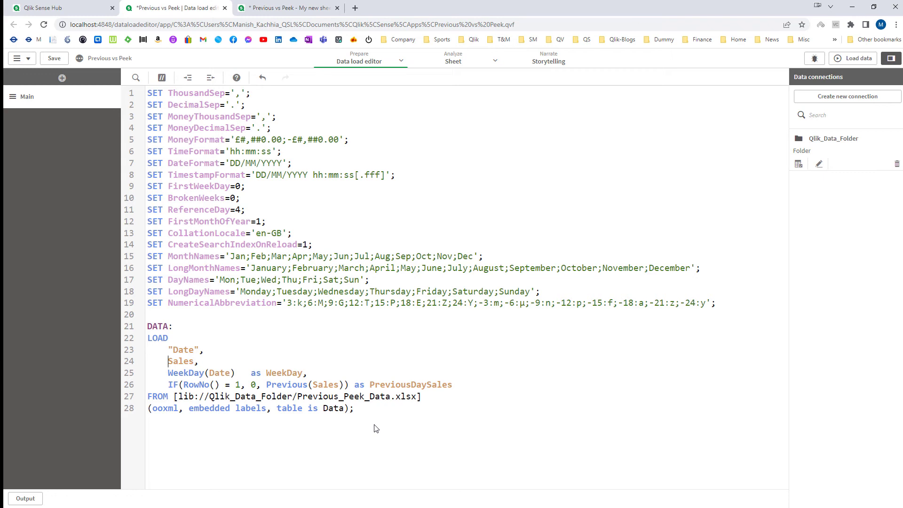
pyautogui.click(858, 59)
pyautogui.hotkey('ctrl', 'Tab')
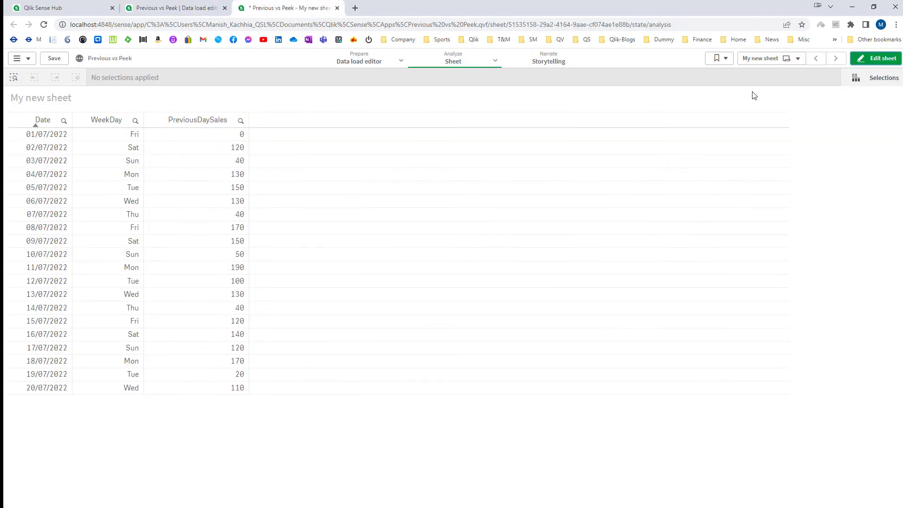
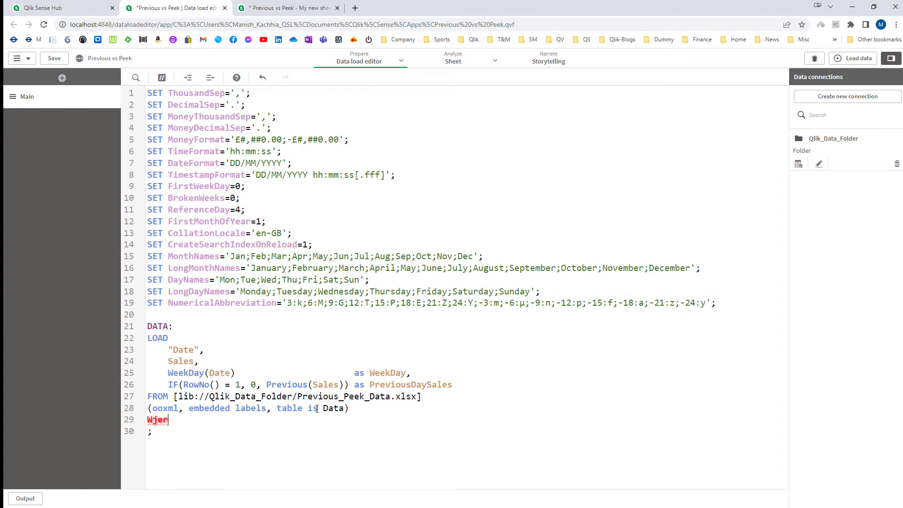
# - Add the clause Where Not Match(WeekDay(Date),'Sat','Sun') to the DATA load, reload the data and return to the sheet
pyautogui.write('her')
pyautogui.press('BackSpace')
pyautogui.write('e Not Match(')
pyautogui.write('WeekDay(Date)')
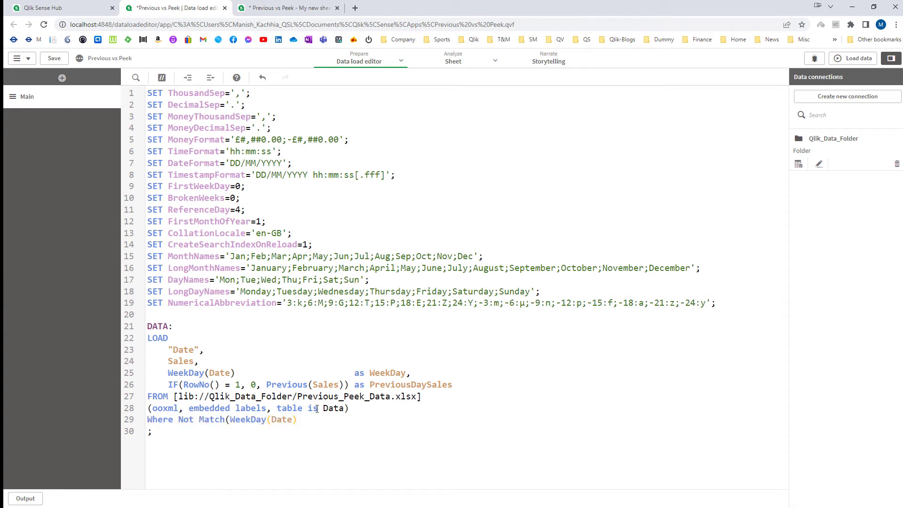
pyautogui.write(",'Sat','Sun")
pyautogui.click(854, 59)
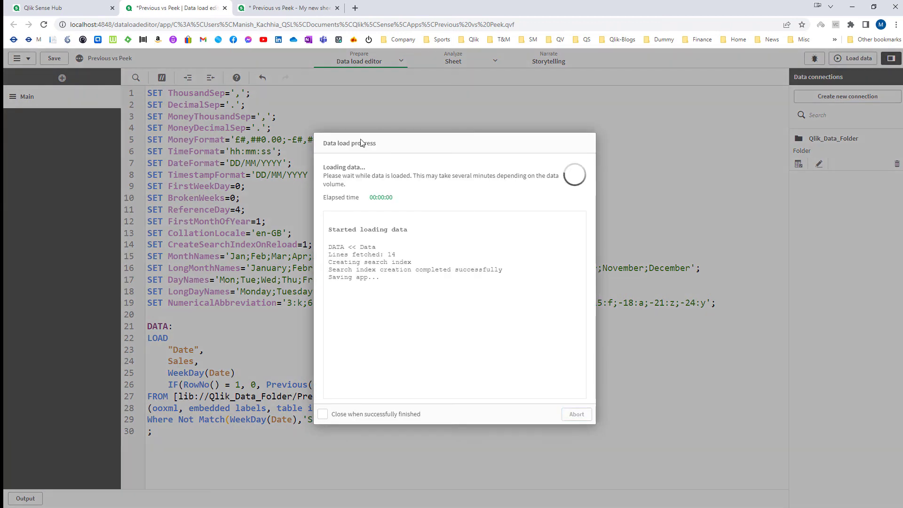
pyautogui.click(289, 7)
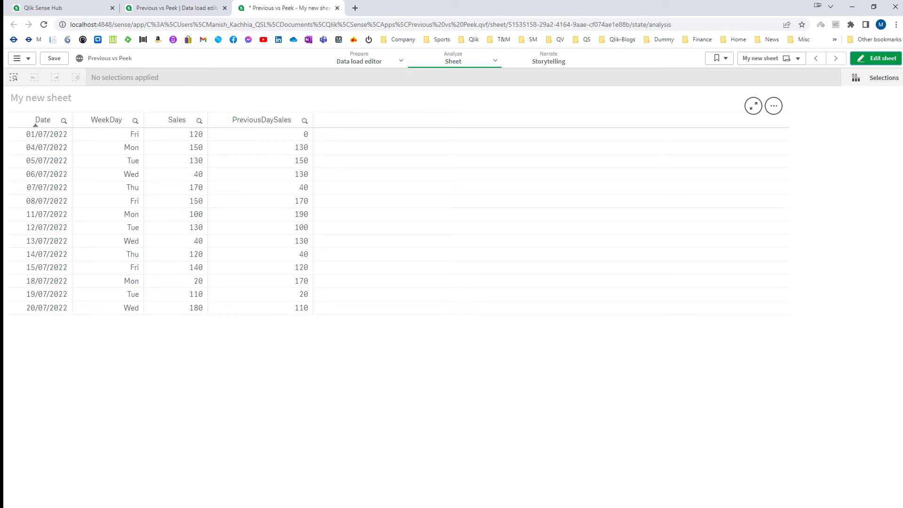
# - Switch to the Previous_Peek_Data.xlsx workbook in Excel and arrange its window beside the Qlik Sense sheet's table
pyautogui.hotkey('alt', 'Tab')
pyautogui.doubleClick(416, 13)
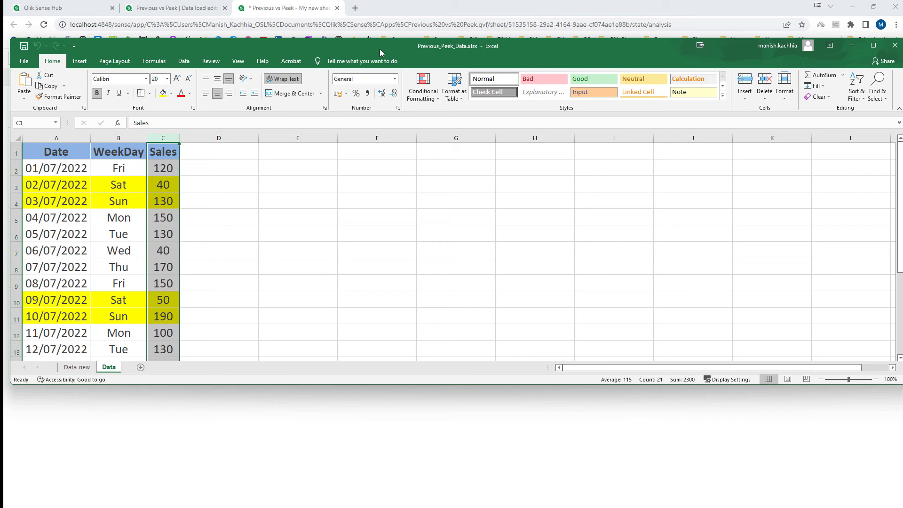
pyautogui.moveTo(15, 45); pyautogui.dragTo(375, 82)
pyautogui.moveTo(500, 385); pyautogui.dragTo(480, 490)
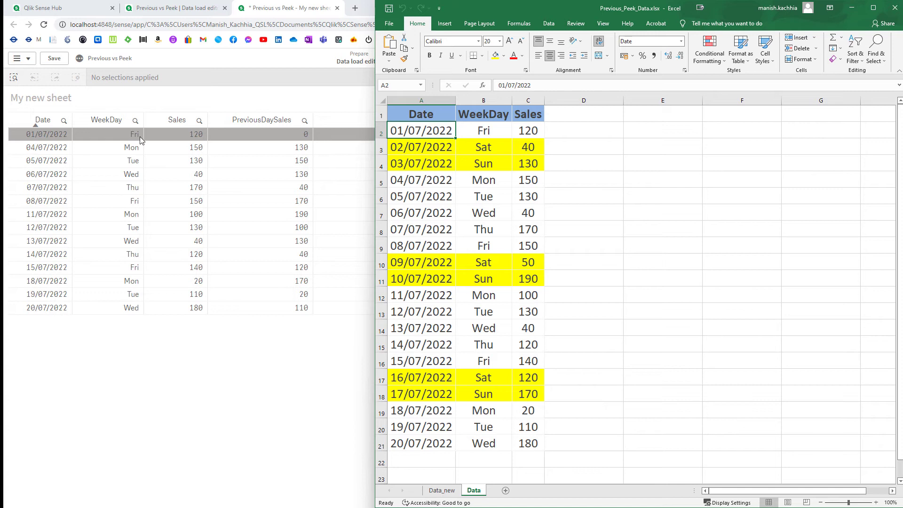
# - Compare the 01/07/2022 to 04/07/2022 rows of the Excel data, including the excluded weekend, with PreviousDaySales in the Qlik table
pyautogui.click(523, 136)
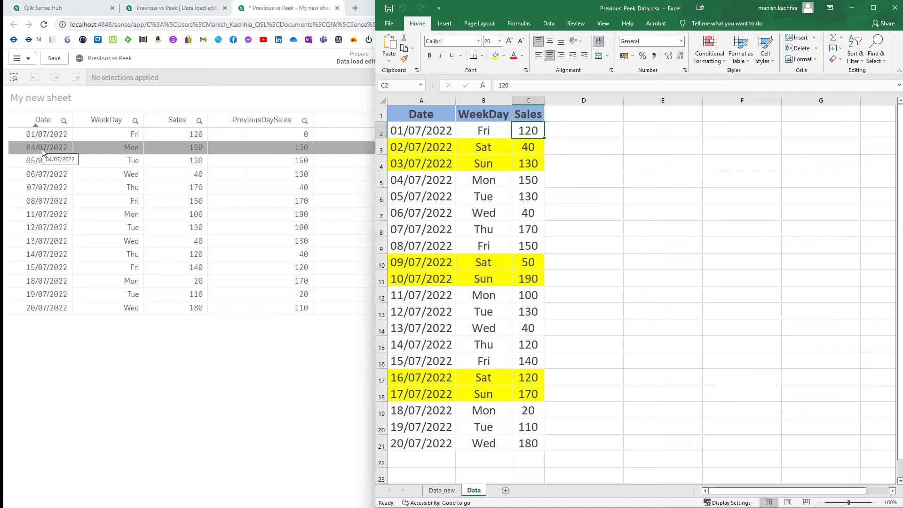
pyautogui.moveTo(418, 150); pyautogui.dragTo(517, 163)
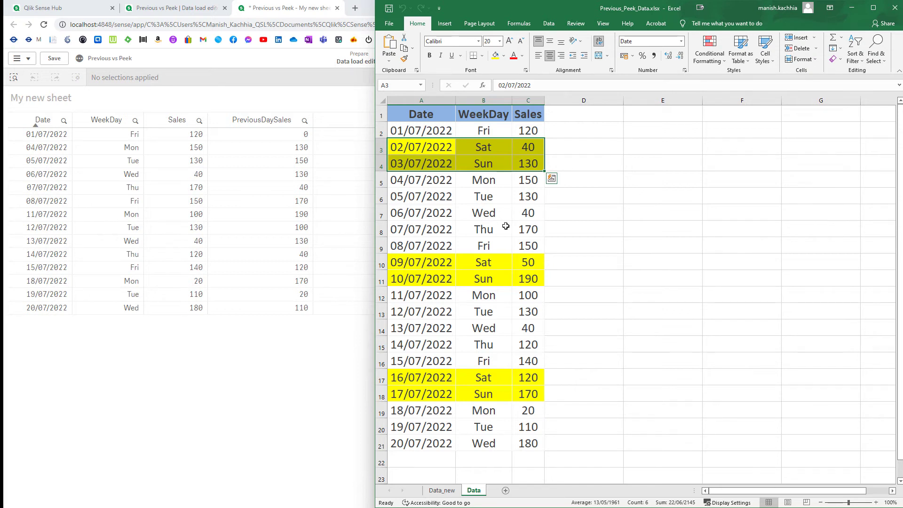
pyautogui.click(599, 228)
pyautogui.moveTo(423, 151); pyautogui.dragTo(525, 162)
pyautogui.moveTo(403, 181); pyautogui.dragTo(524, 180)
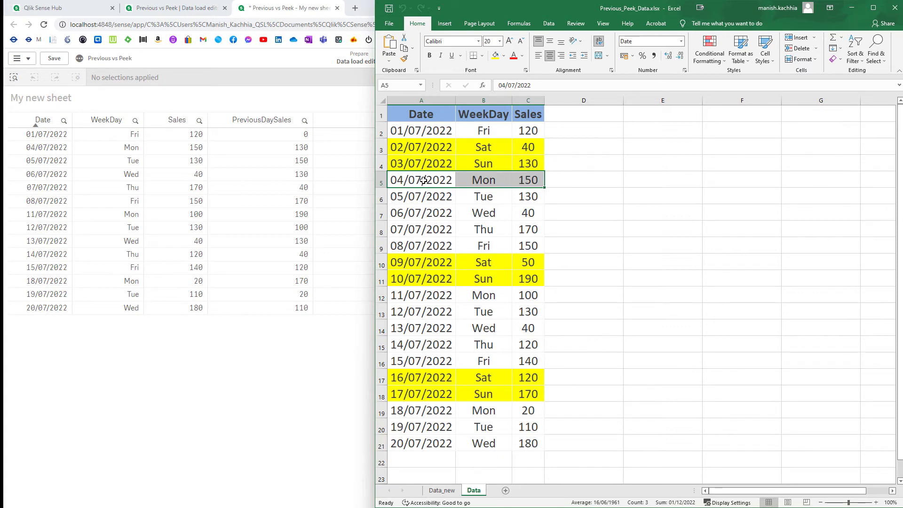
pyautogui.click(519, 163)
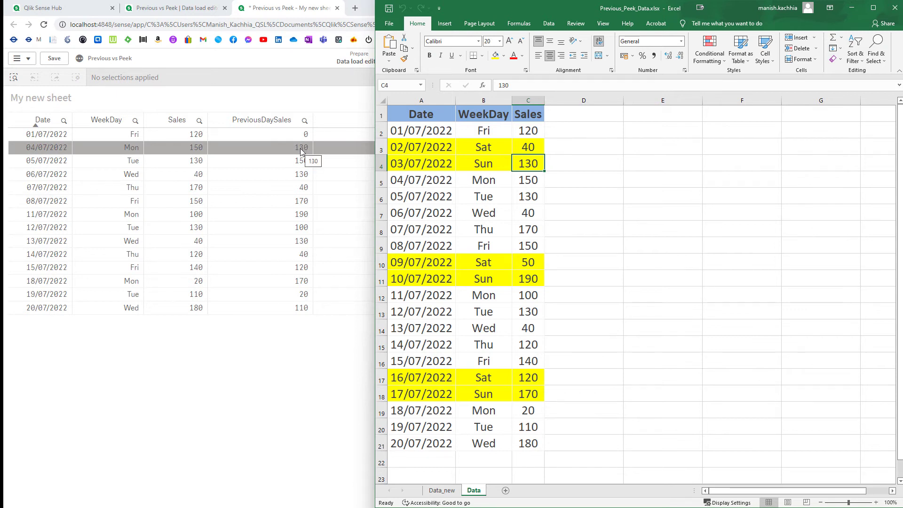
pyautogui.click(494, 168)
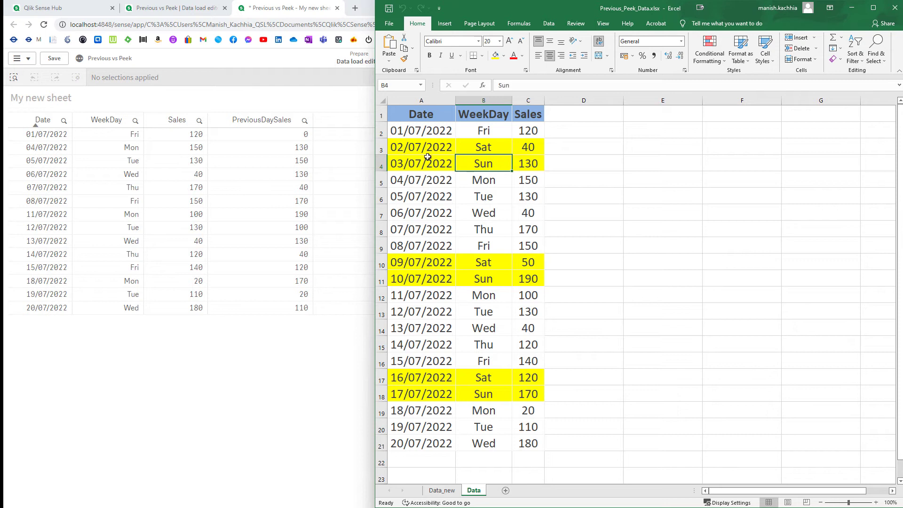
pyautogui.click(414, 169)
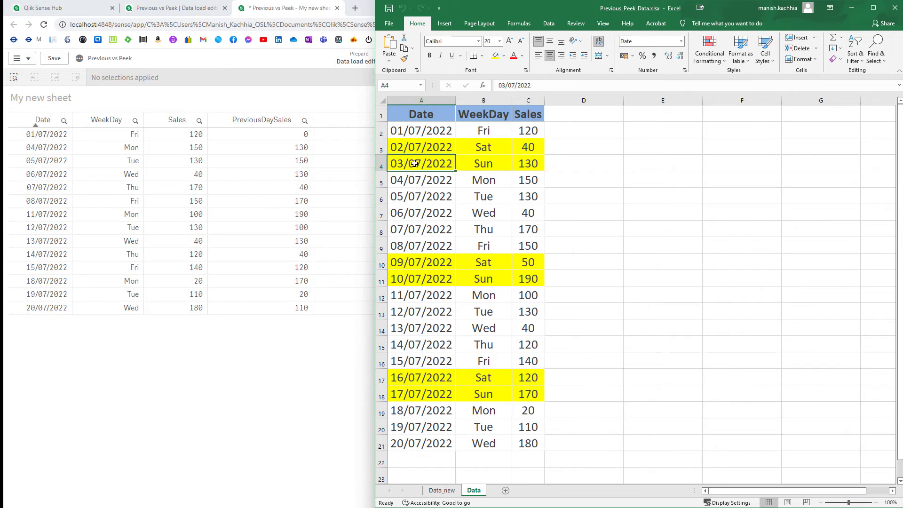
pyautogui.moveTo(406, 149); pyautogui.dragTo(517, 160)
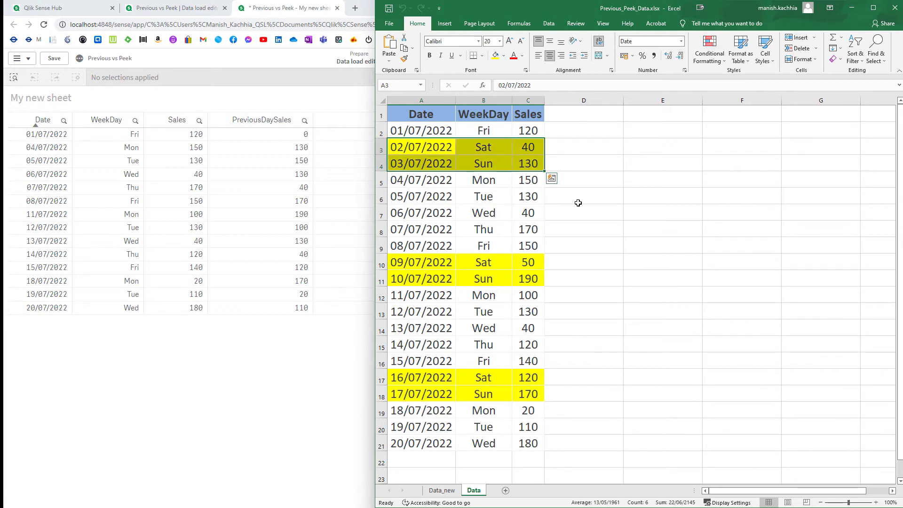
pyautogui.moveTo(421, 180); pyautogui.dragTo(405, 164)
pyautogui.click(646, 204)
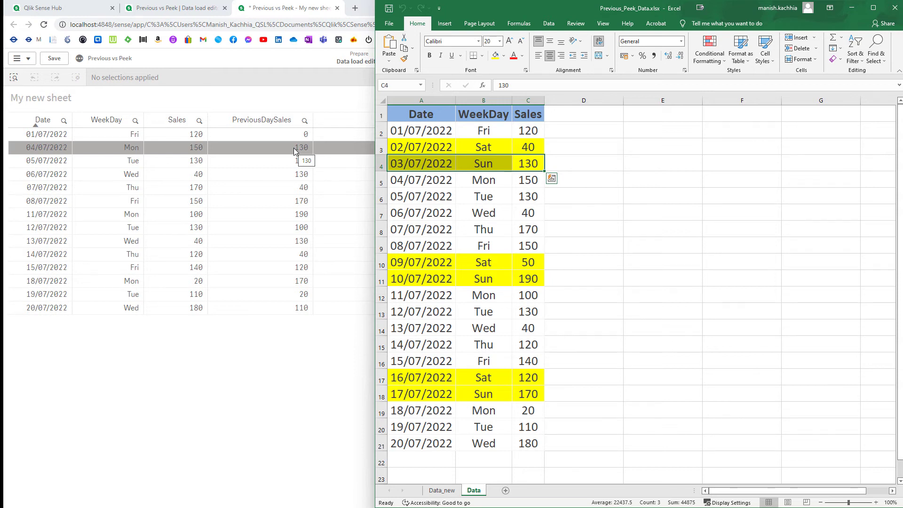
# - Review the DATA load statement with its weekend Where clause against the sheet's table and the Excel source rows
pyautogui.click(174, 8)
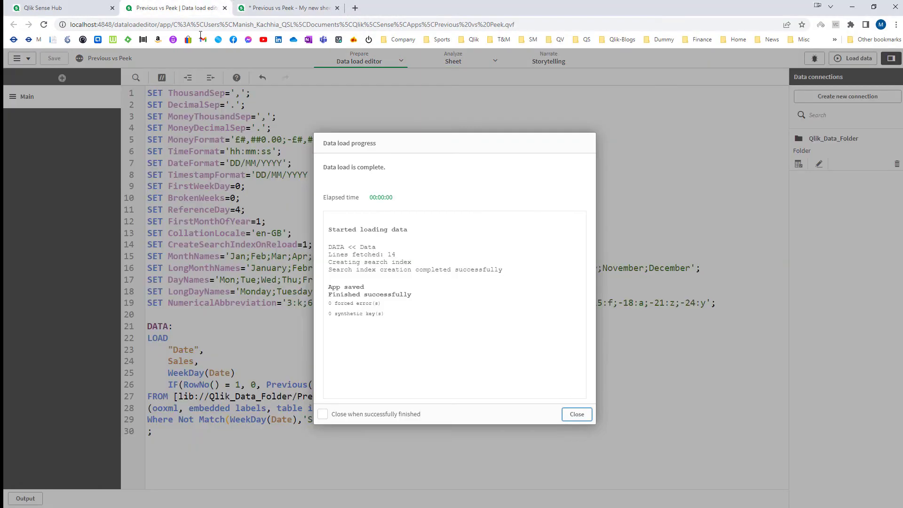
pyautogui.click(576, 416)
pyautogui.moveTo(240, 430); pyautogui.dragTo(132, 325)
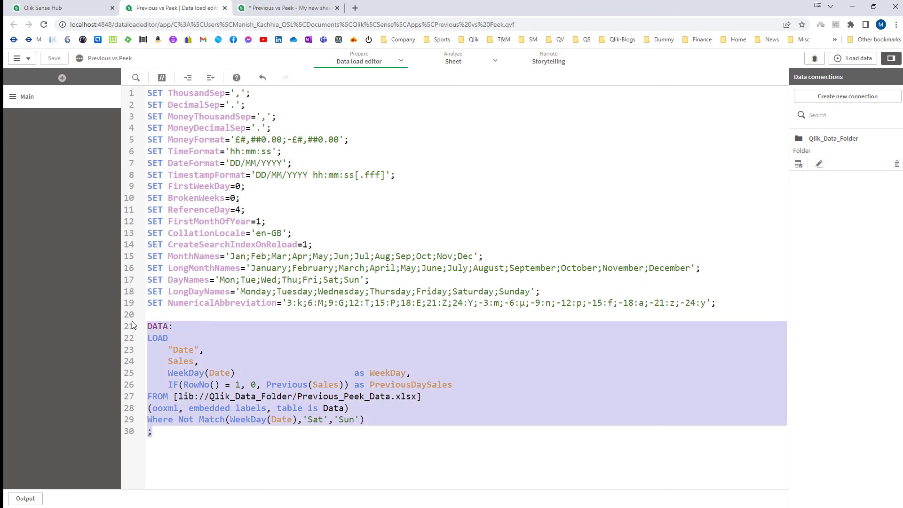
pyautogui.click(165, 434)
pyautogui.moveTo(159, 434); pyautogui.dragTo(142, 325)
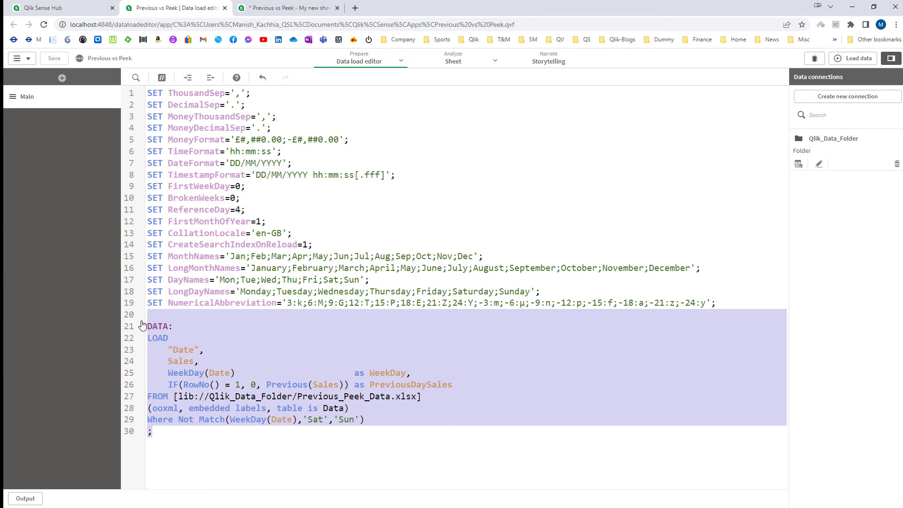
pyautogui.click(264, 8)
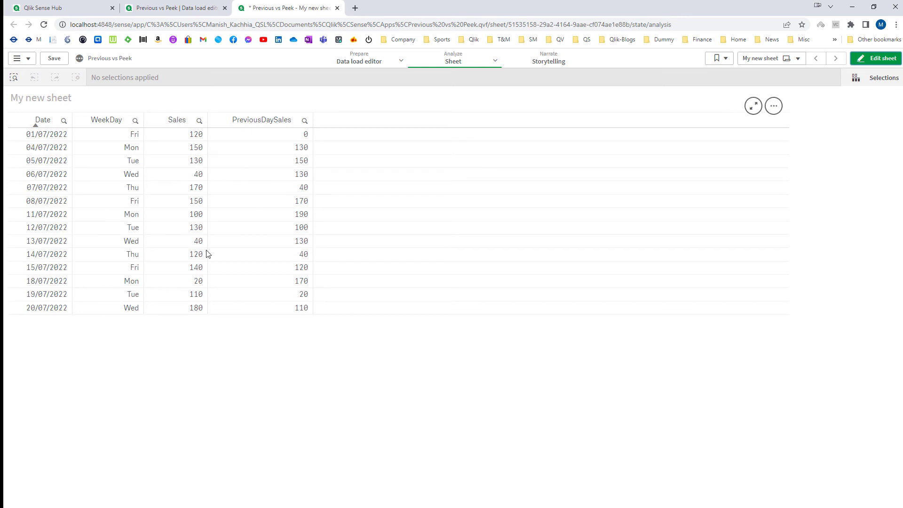
pyautogui.click(173, 8)
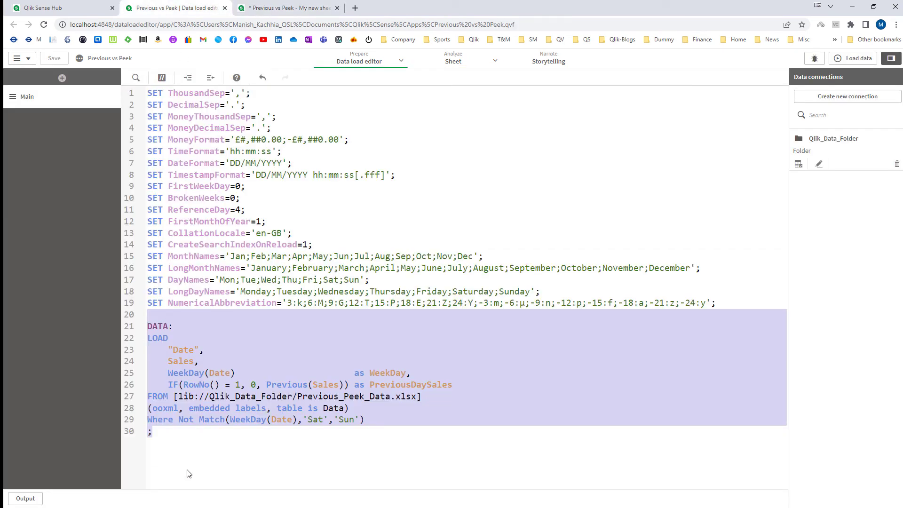
pyautogui.click(299, 6)
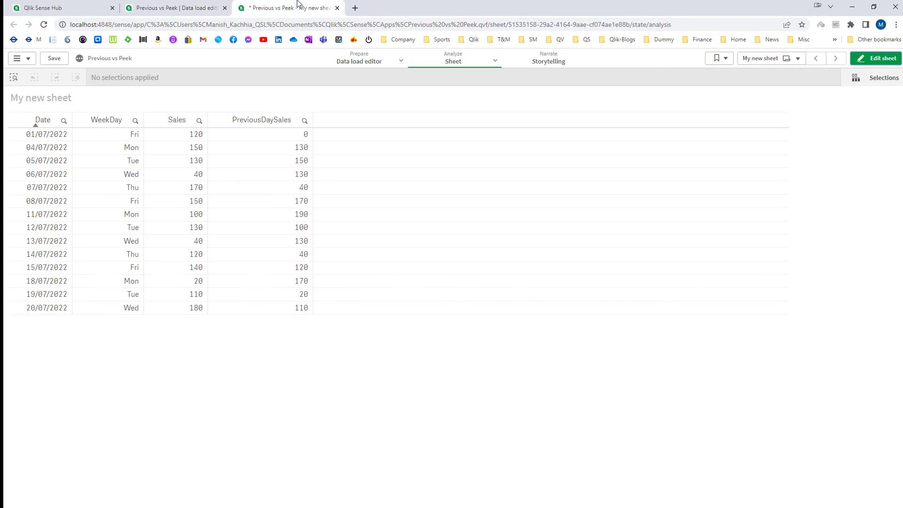
pyautogui.hotkey('alt', 'Tab')
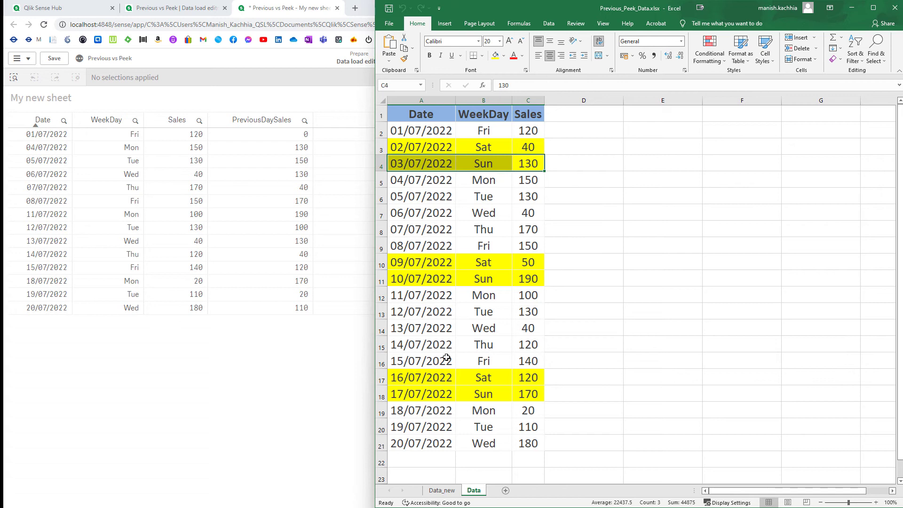
# - Simplify the PreviousDaySales expression to Previous(Sales) without the IF wrapper, reload the data and return to the sheet
pyautogui.click(200, 4)
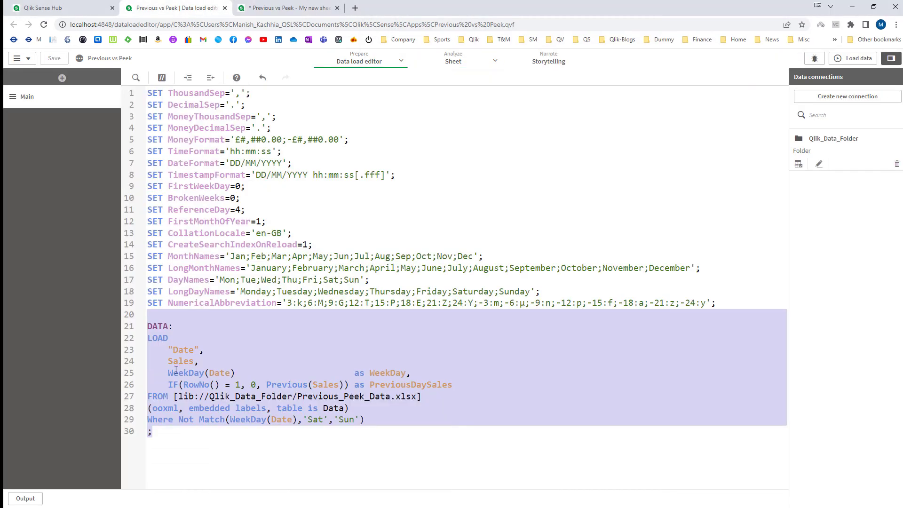
pyautogui.click(179, 374)
pyautogui.moveTo(168, 384); pyautogui.dragTo(266, 385)
pyautogui.press('BackSpace')
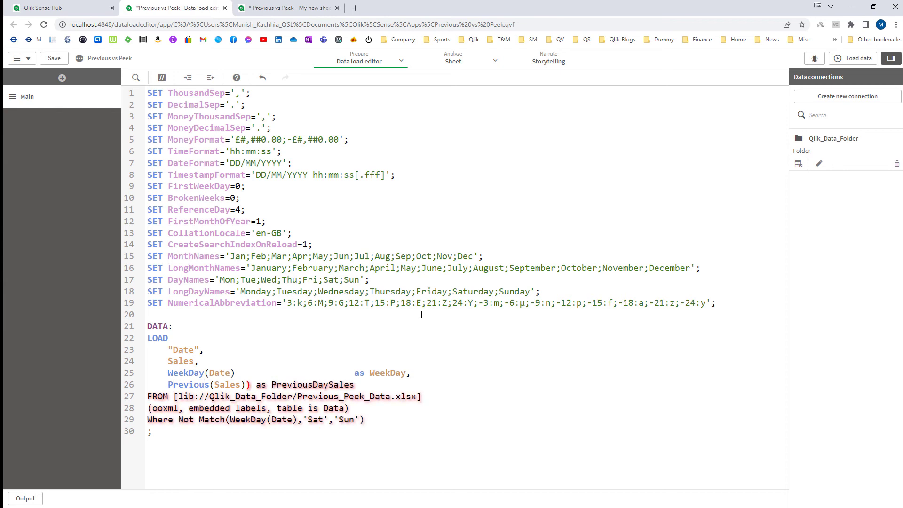
pyautogui.press('Delete')
pyautogui.press('Right')
pyautogui.press('Right')
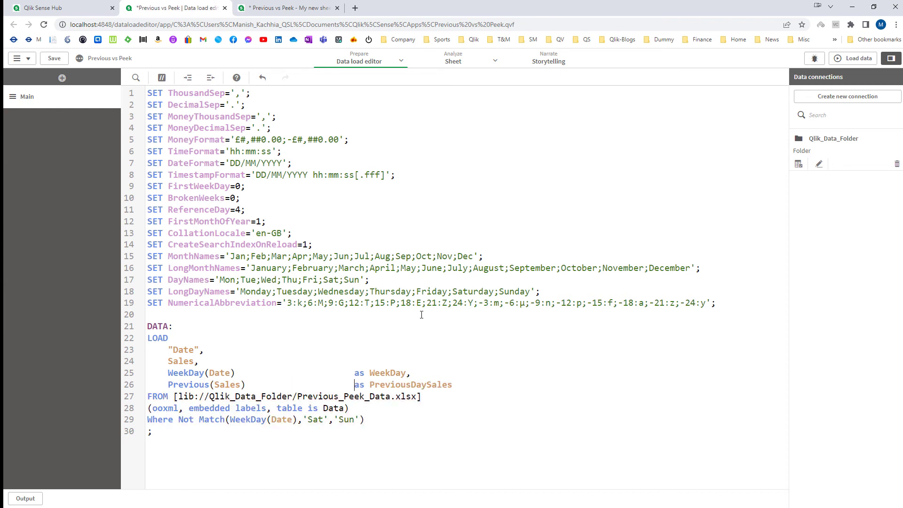
pyautogui.click(854, 61)
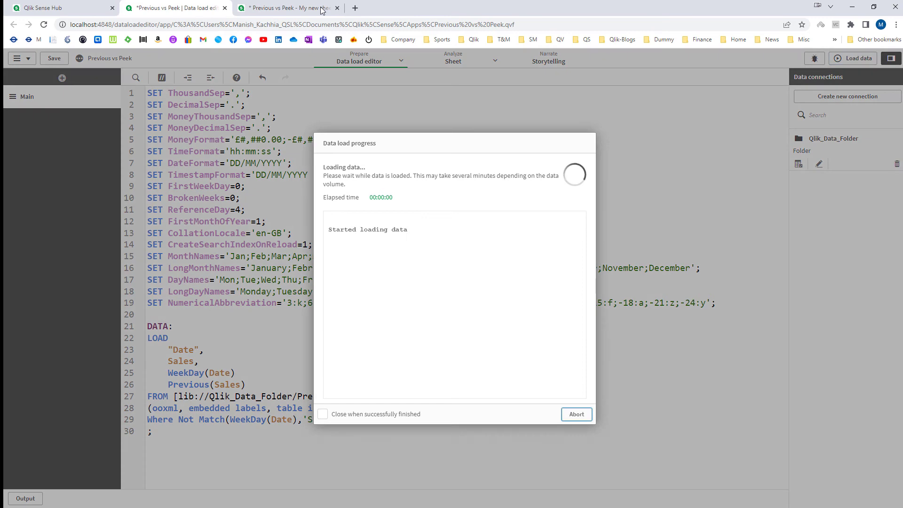
pyautogui.click(291, 8)
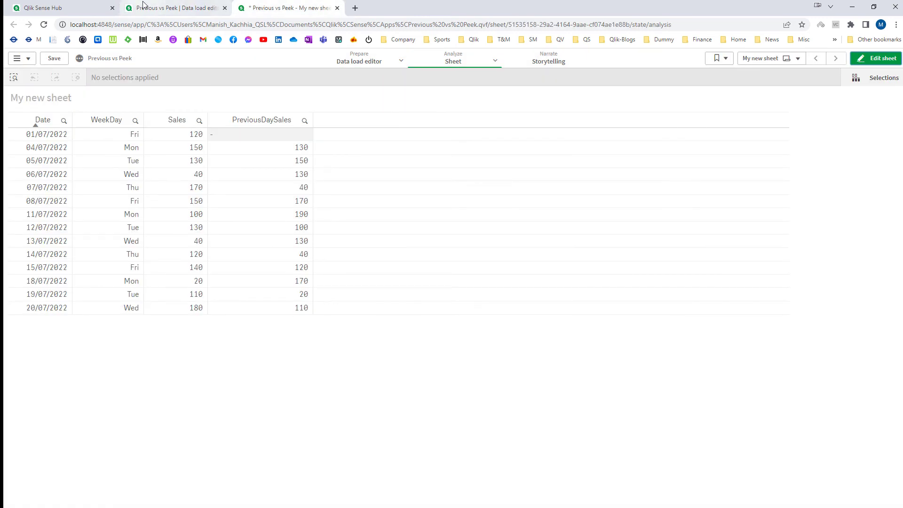
# - Duplicate the Previous(Sales) as PreviousDaySales line below itself in the load script, separating the two lines with a comma
pyautogui.click(143, 8)
pyautogui.click(574, 425)
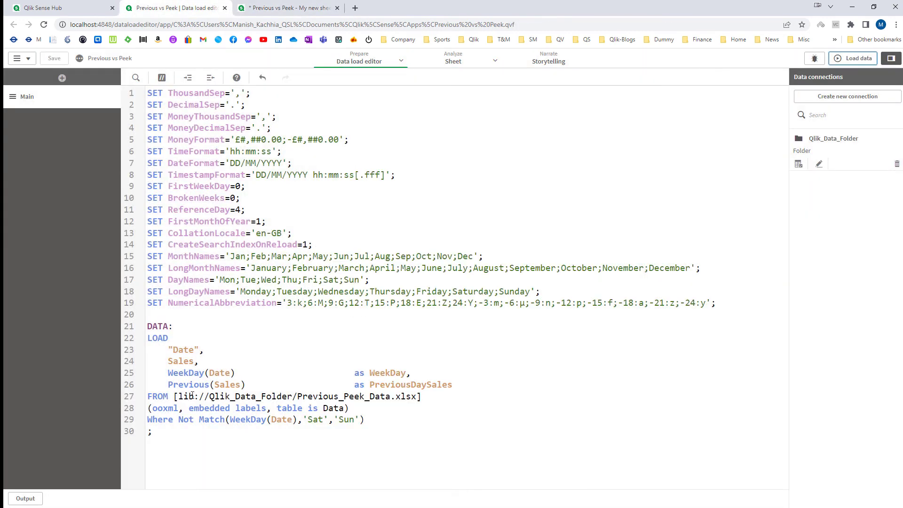
pyautogui.moveTo(168, 385); pyautogui.dragTo(451, 384)
pyautogui.hotkey('ctrl', 'c')
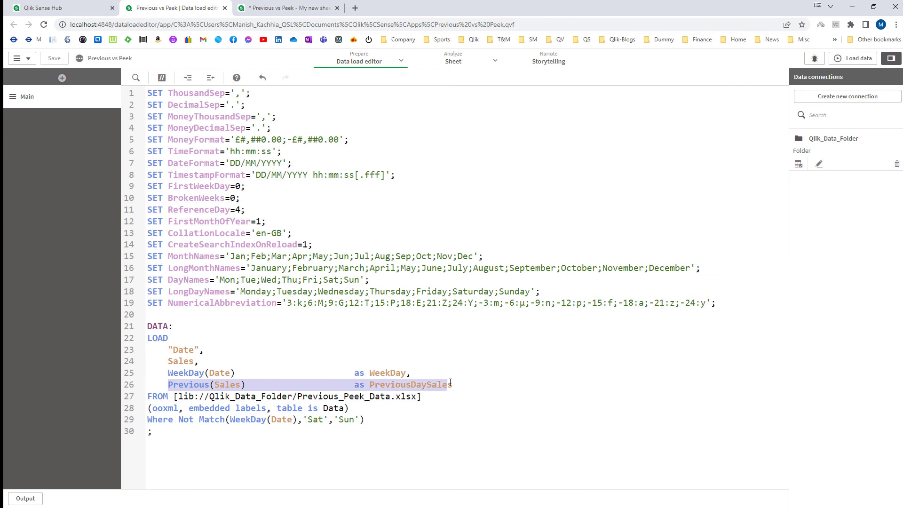
pyautogui.click(461, 384)
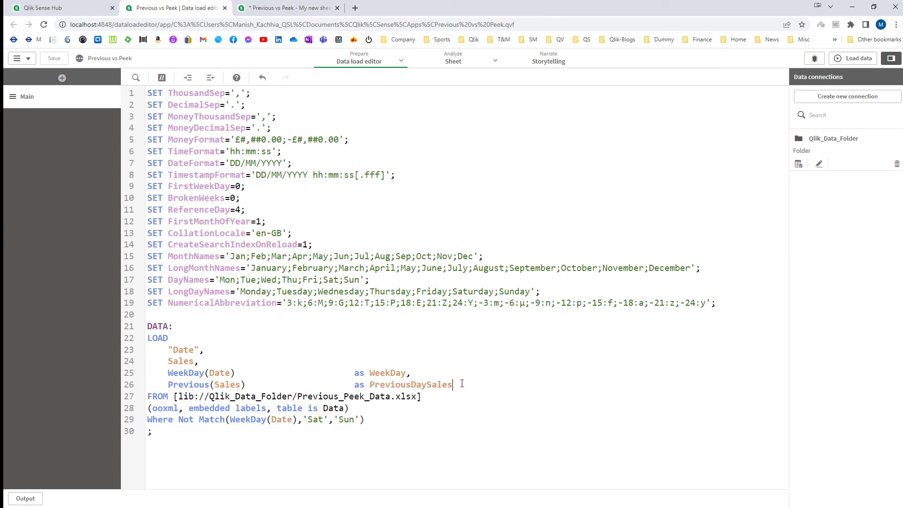
pyautogui.press('Return')
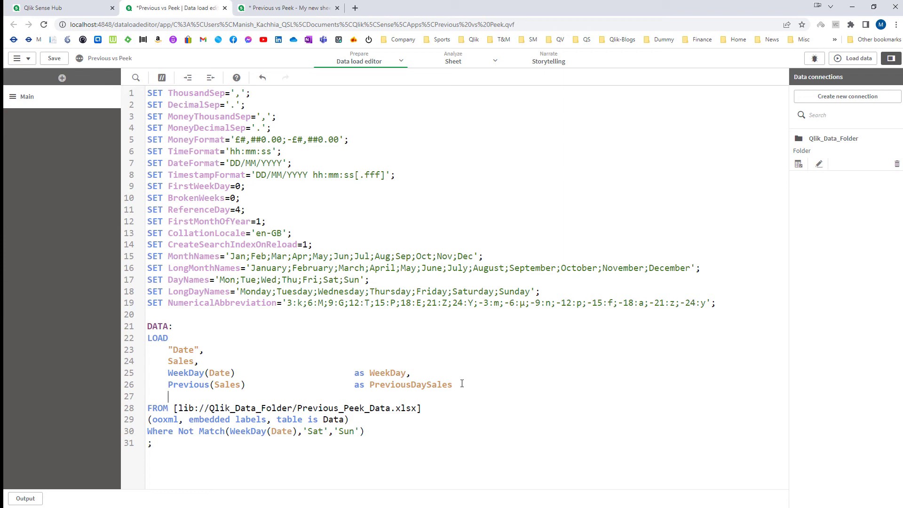
pyautogui.hotkey('ctrl', 'v')
pyautogui.press('Up')
pyautogui.write(',')
# - Nest the duplicated line's expression in a second Previous function so it reads Previous(Previous(Sales))
pyautogui.press('Down')
pyautogui.press('Home')
pyautogui.write('Previous(')
pyautogui.press('Right')
pyautogui.press('Right')
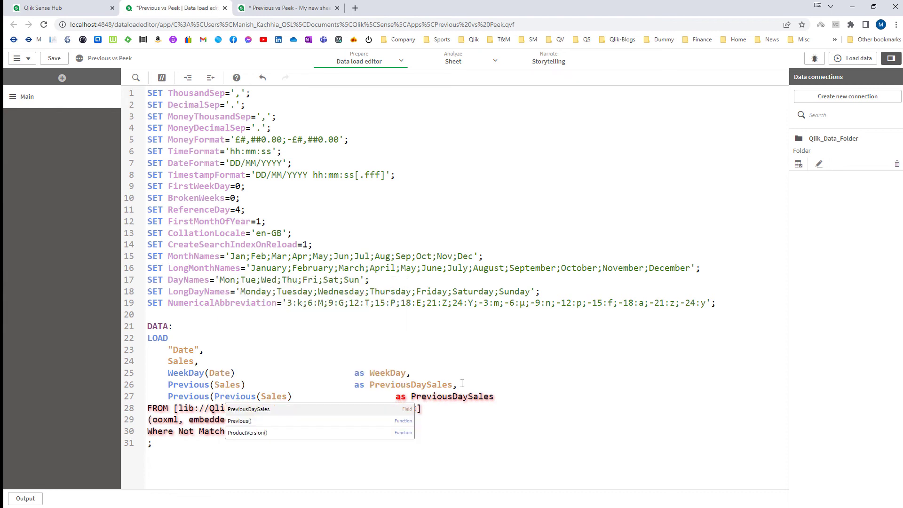
pyautogui.press('Right')
pyautogui.write(')')
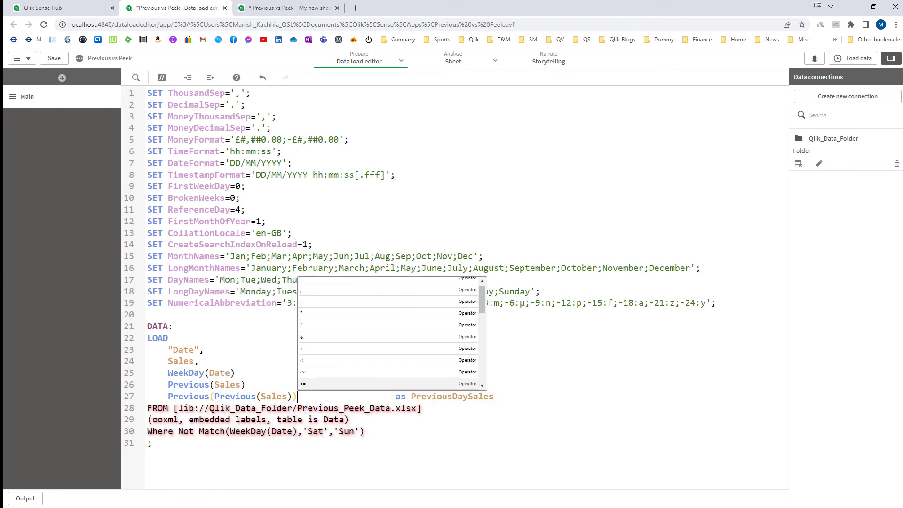
# - Align the nested expression's alias with the lines above and rename it PreviousDay2Sales
pyautogui.press('Delete')
pyautogui.press('Delete')
pyautogui.press('Delete')
pyautogui.press('Delete')
pyautogui.click(553, 340)
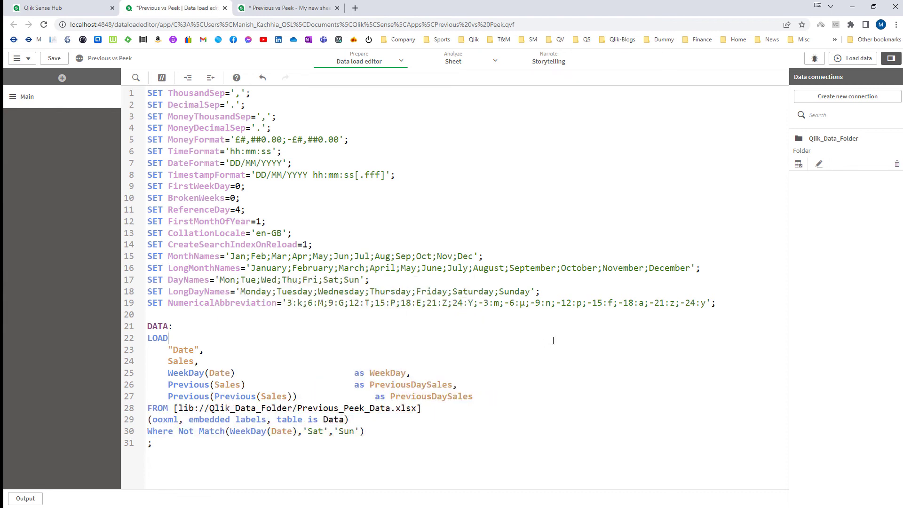
pyautogui.press('BackSpace')
pyautogui.press('BackSpace')
pyautogui.press('BackSpace')
pyautogui.press('BackSpace')
pyautogui.click(426, 399)
pyautogui.write('2')
# - Reload the data and add PreviousDay2Sales as a column to the sheet's table, finishing the sheet edit
pyautogui.click(855, 59)
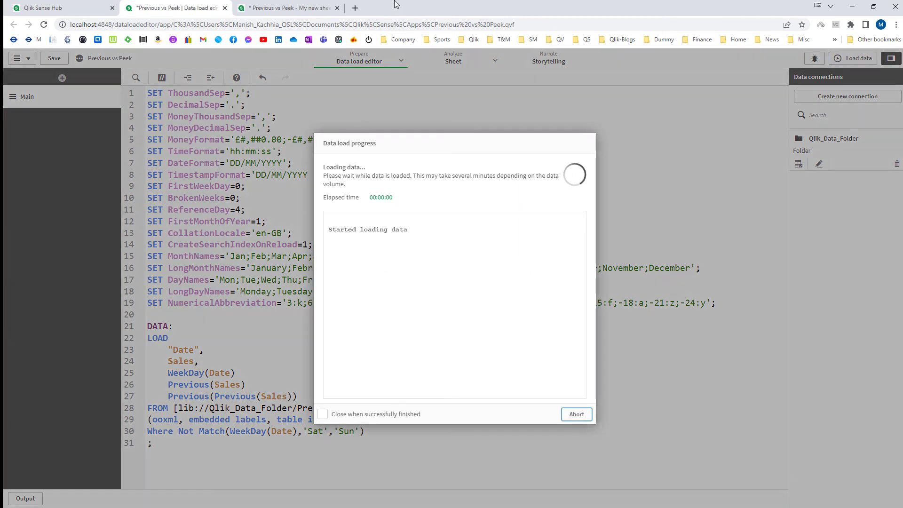
pyautogui.click(318, 4)
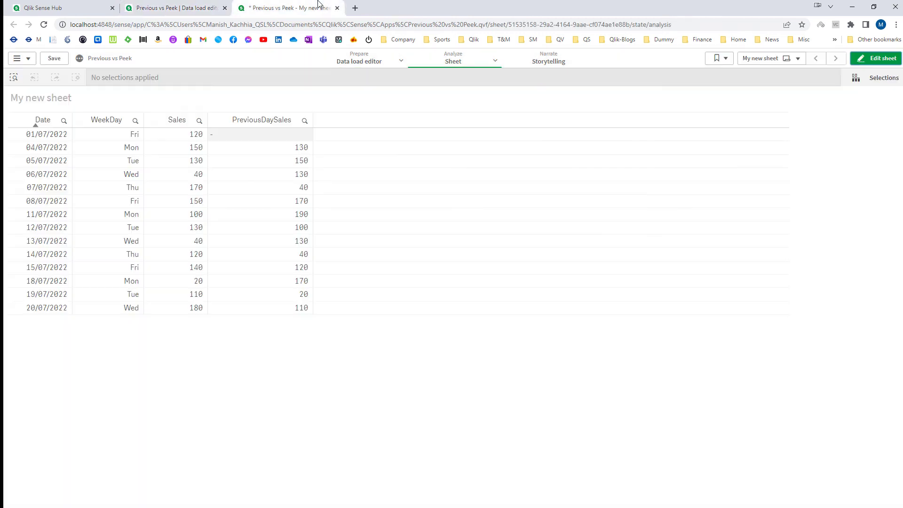
pyautogui.click(876, 58)
pyautogui.moveTo(91, 126); pyautogui.dragTo(387, 192)
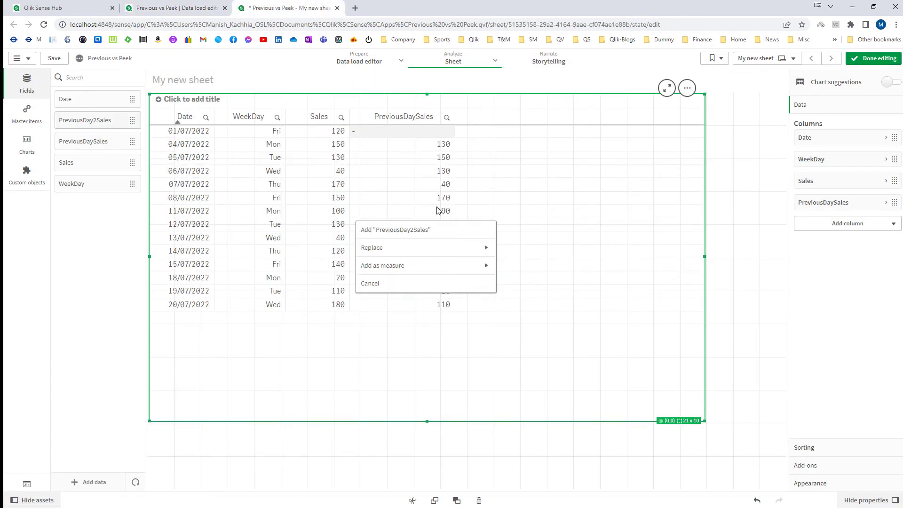
pyautogui.click(438, 231)
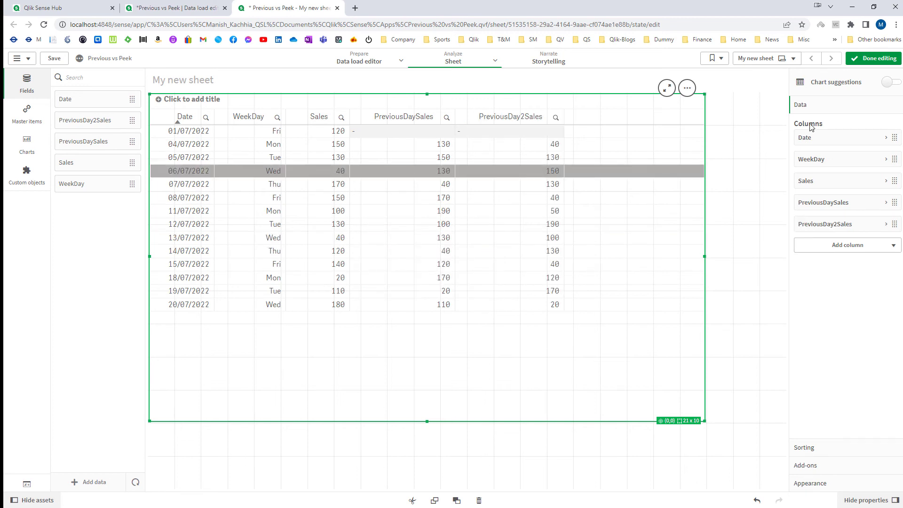
pyautogui.click(874, 58)
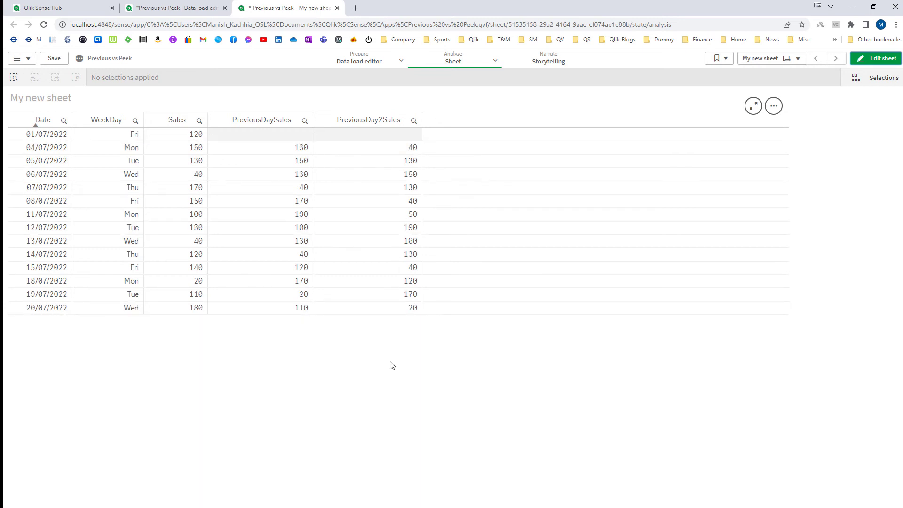
# - Switch to the Excel workbook, move it clear of the Qlik table, and compare its early July rows with PreviousDaySales and PreviousDay2Sales
pyautogui.hotkey('alt', 'Tab')
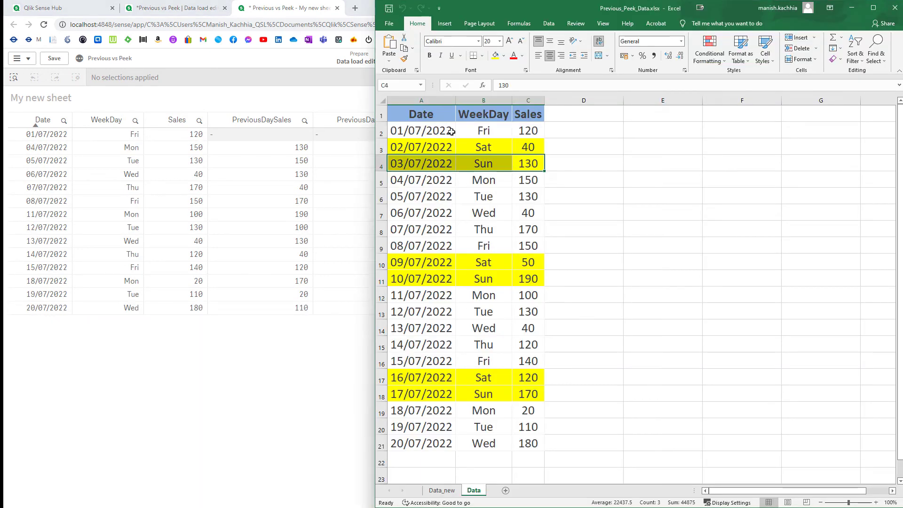
pyautogui.click(517, 131)
pyautogui.moveTo(556, 7); pyautogui.dragTo(647, 5)
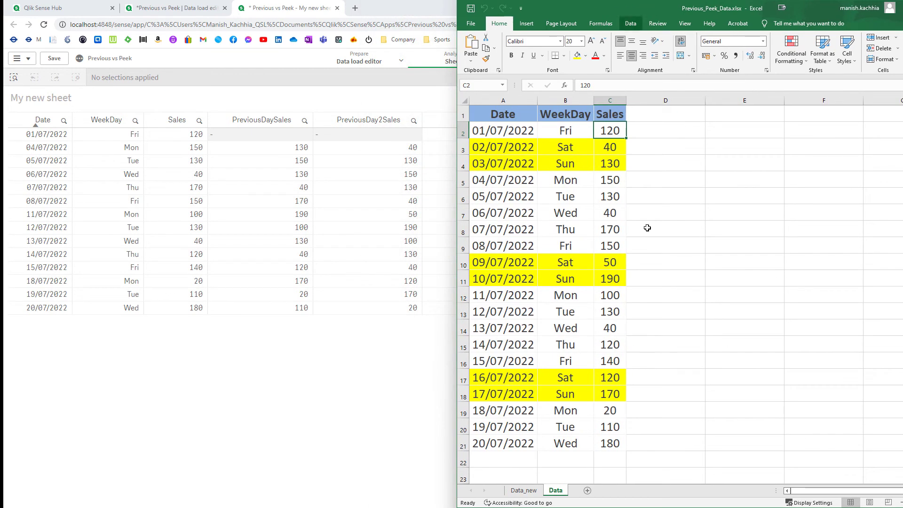
pyautogui.click(482, 184)
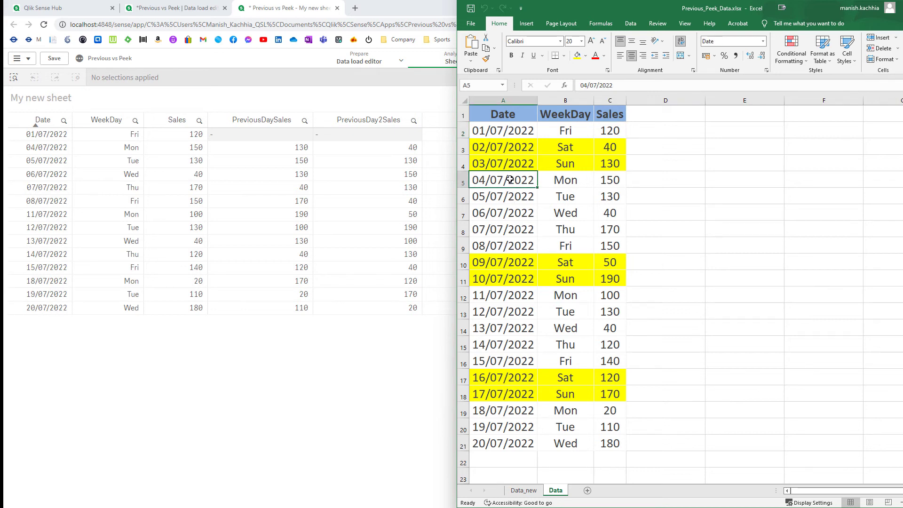
pyautogui.keyDown('shift'); pyautogui.click(608, 178); pyautogui.keyUp('shift')
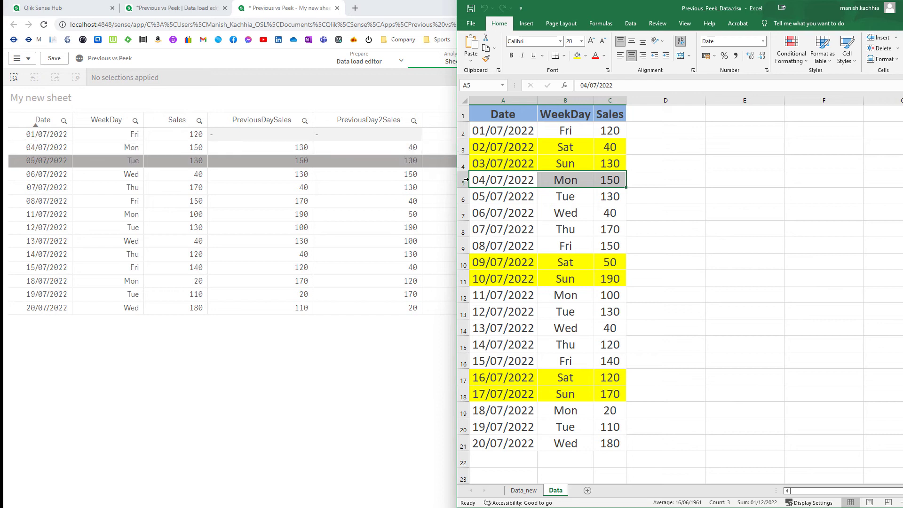
pyautogui.click(610, 198)
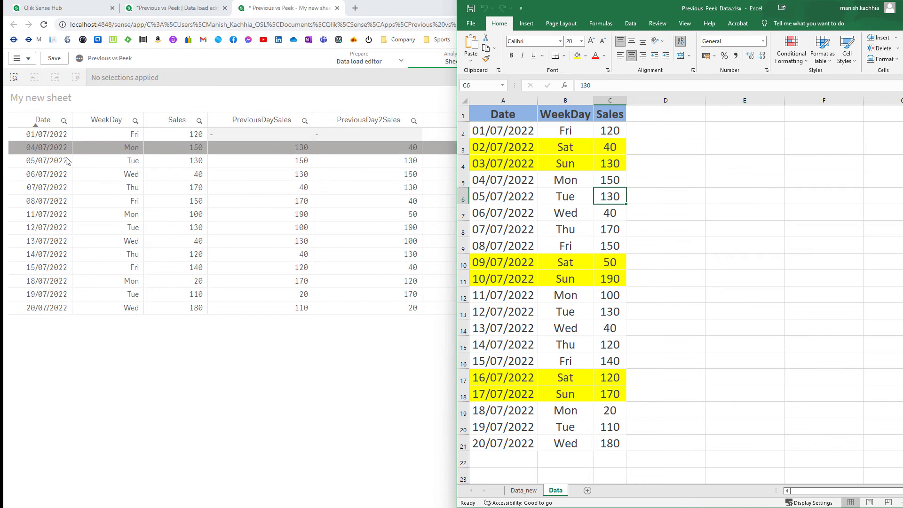
pyautogui.click(600, 165)
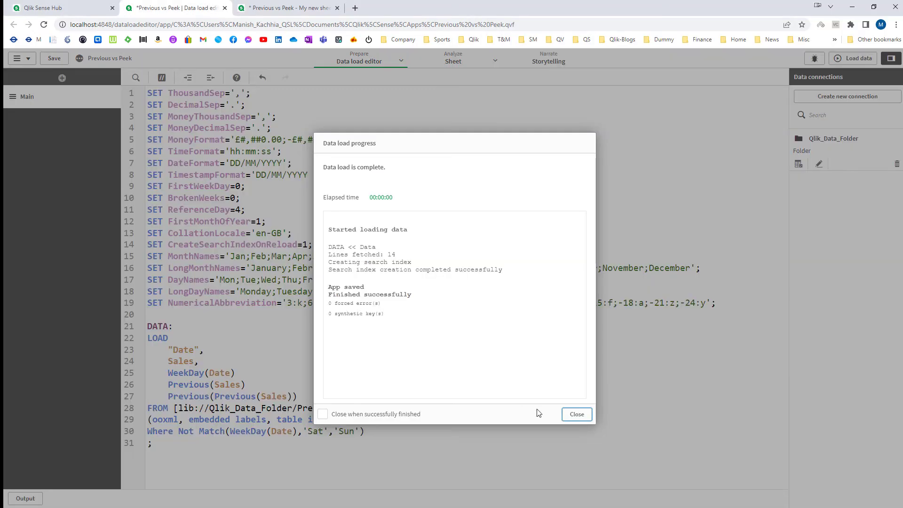
# - Dismiss the load progress report and examine the nested Previous expression and the whole DATA load statement
pyautogui.click(583, 420)
pyautogui.moveTo(168, 397); pyautogui.dragTo(299, 393)
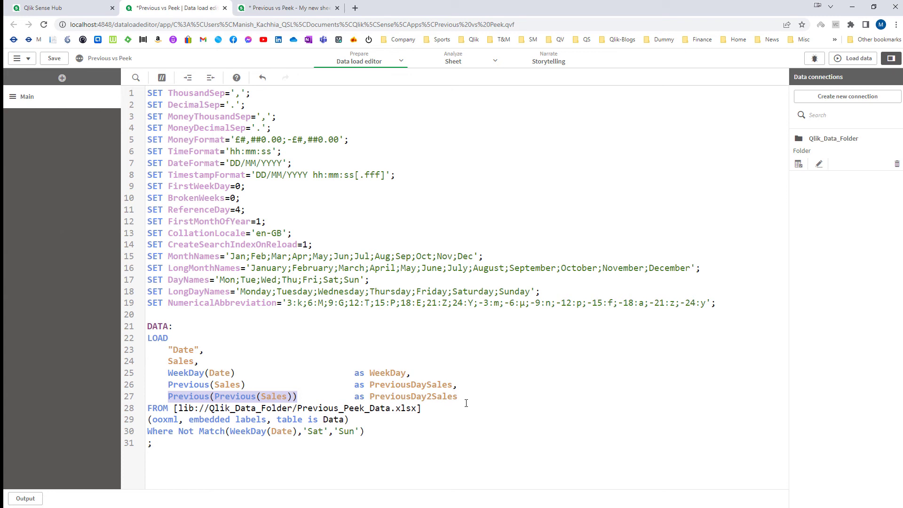
pyautogui.click(239, 445)
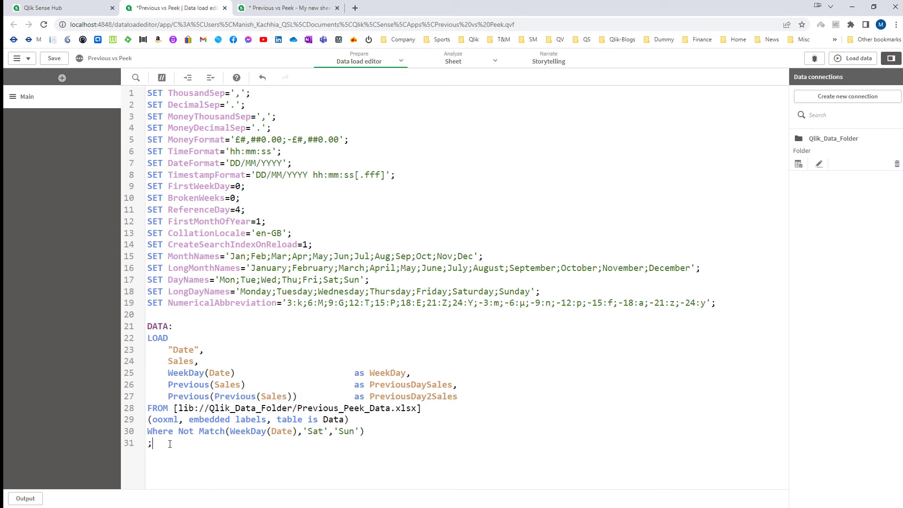
pyautogui.moveTo(170, 445); pyautogui.dragTo(134, 326)
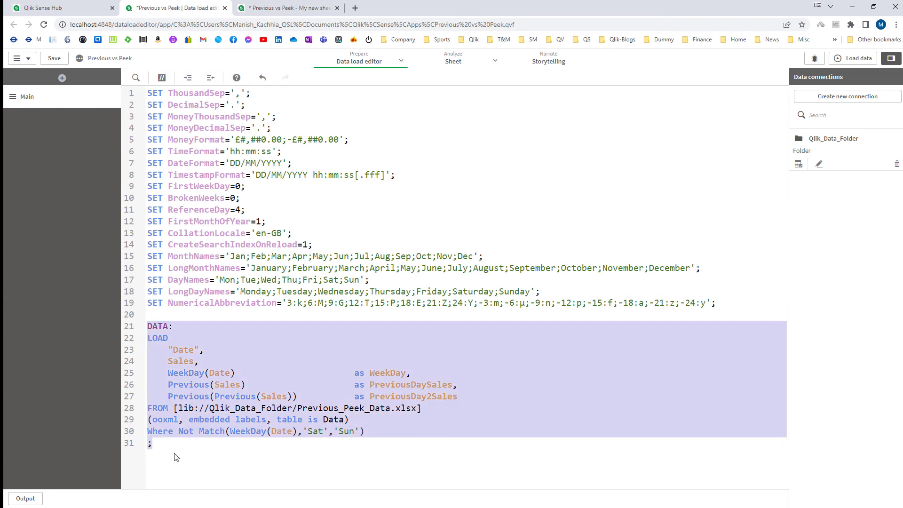
# - Remove the PreviousDay2Sales line from the DATA load, along with the comma after PreviousDaySales
pyautogui.click(186, 468)
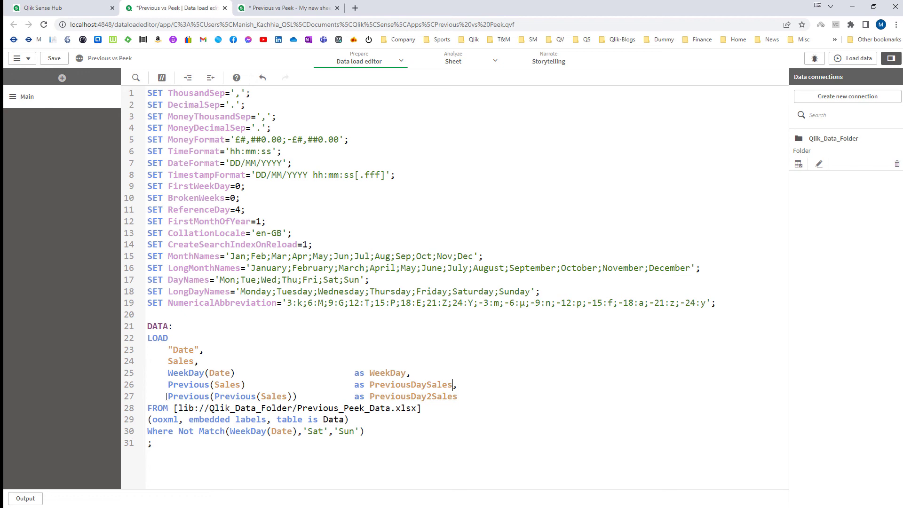
pyautogui.hotkey('shift', 'Down')
pyautogui.hotkey('shift', 'End')
pyautogui.press('Delete')
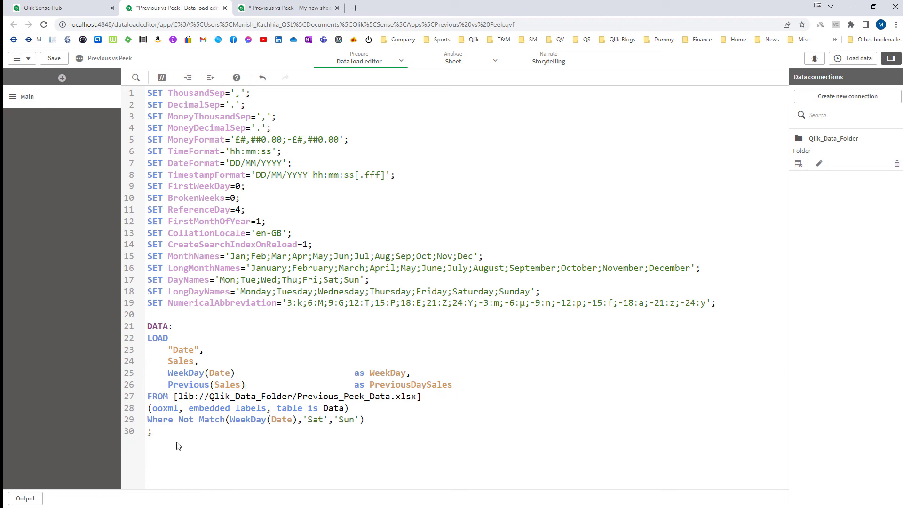
pyautogui.moveTo(184, 448); pyautogui.dragTo(142, 327)
pyautogui.click(161, 432)
pyautogui.click(375, 423)
# - Switch to the Excel workbook, move the 11/07/2022 to 20/07/2022 rows above the 01/07/2022 row on the Data sheet, and save the file
pyautogui.click(507, 165)
pyautogui.press('Down')
pyautogui.press('Down')
pyautogui.press('Down')
pyautogui.press('Down')
pyautogui.press('Down')
pyautogui.press('Down')
pyautogui.press('Down')
pyautogui.press('Down')
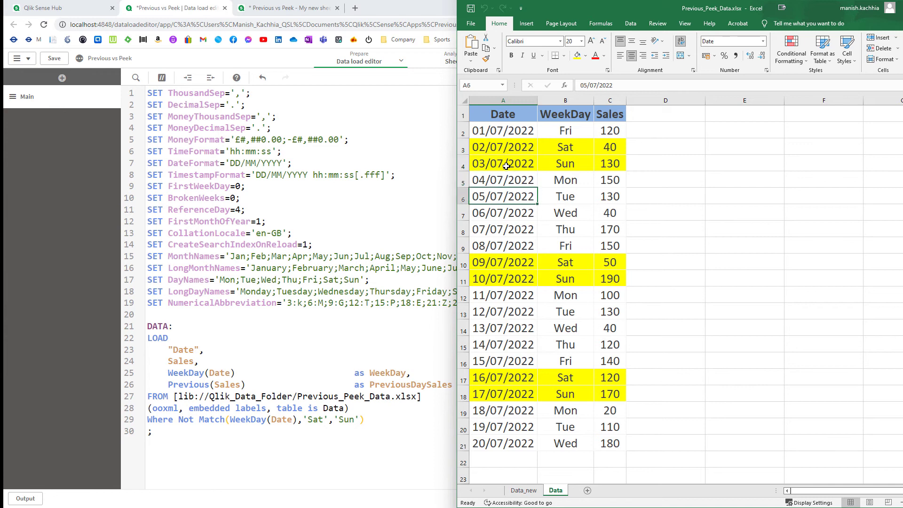
pyautogui.hotkey('shift', 'Right')
pyautogui.hotkey('shift', 'Right')
pyautogui.hotkey('ctrl', 'shift', 'Down')
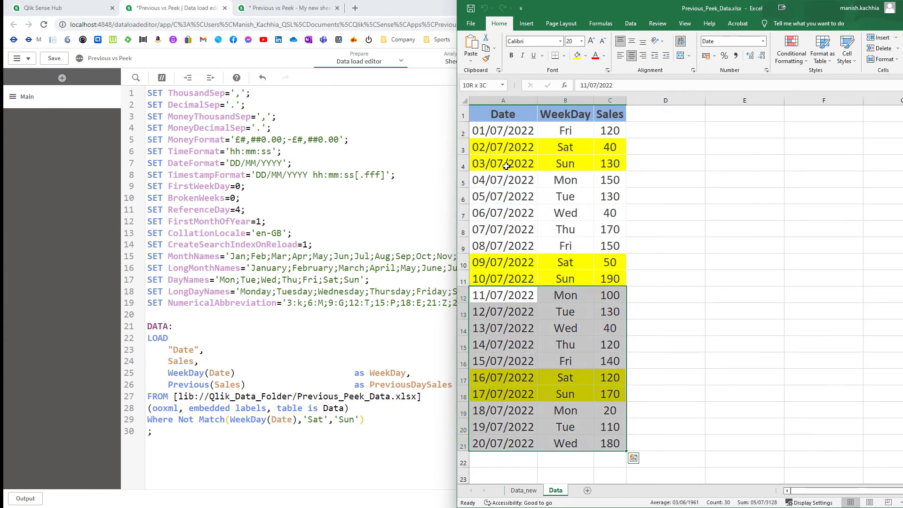
pyautogui.hotkey('ctrl', 'q')
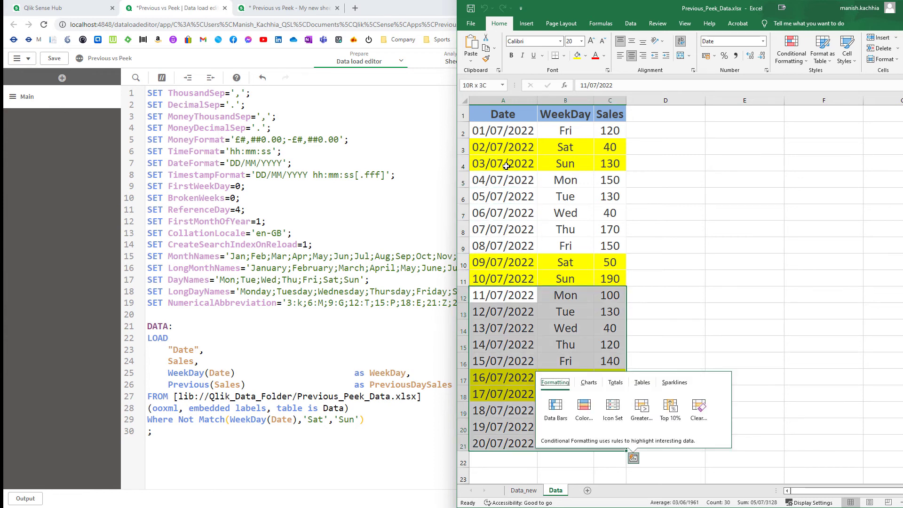
pyautogui.press('Escape')
pyautogui.moveTo(463, 295); pyautogui.dragTo(460, 443)
pyautogui.hotkey('ctrl', 'x')
pyautogui.rightClick(464, 133)
pyautogui.click(500, 197)
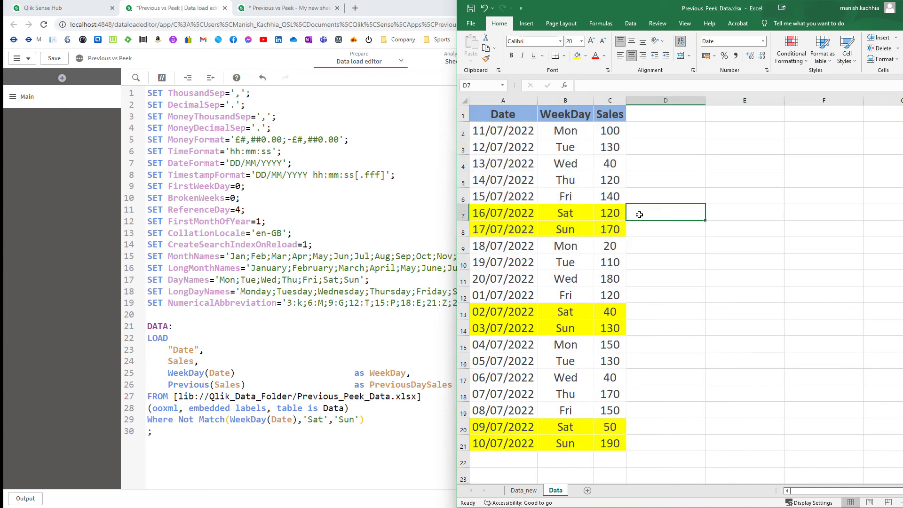
pyautogui.click(641, 212)
pyautogui.click(471, 9)
# - Return to Qlik Sense, reload the data, and remove the PreviousDay2Sales column from the sheet's table, finishing the sheet edit
pyautogui.click(357, 193)
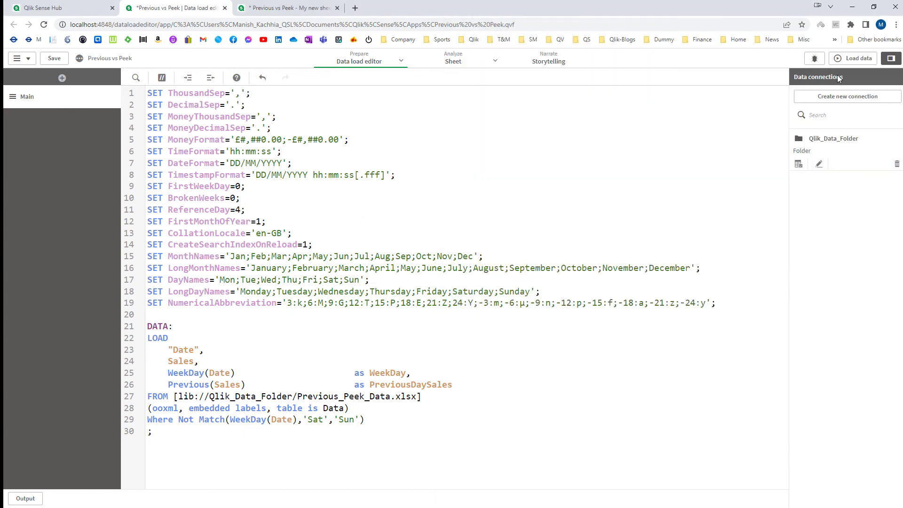
pyautogui.click(852, 58)
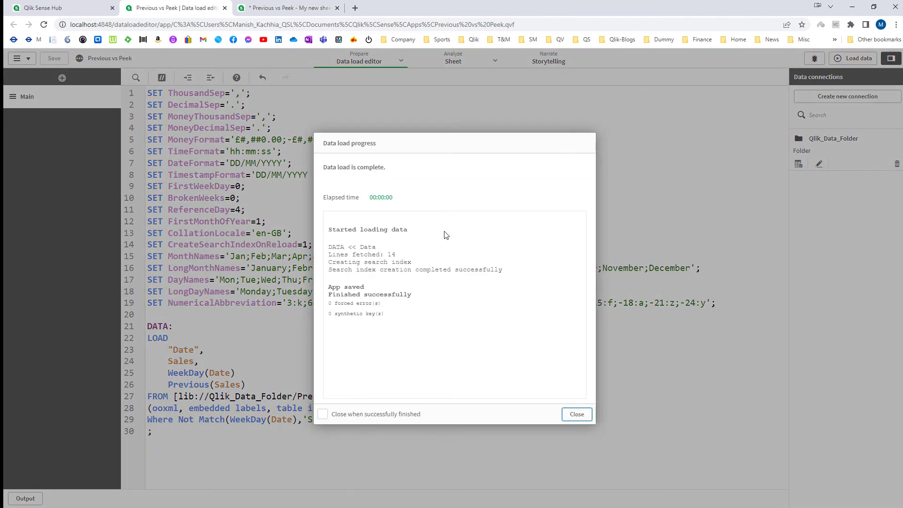
pyautogui.click(299, 9)
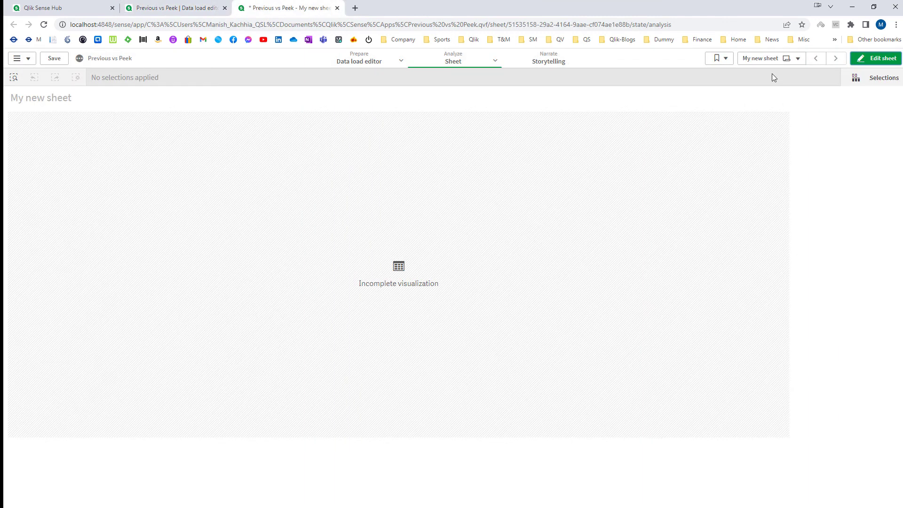
pyautogui.click(875, 58)
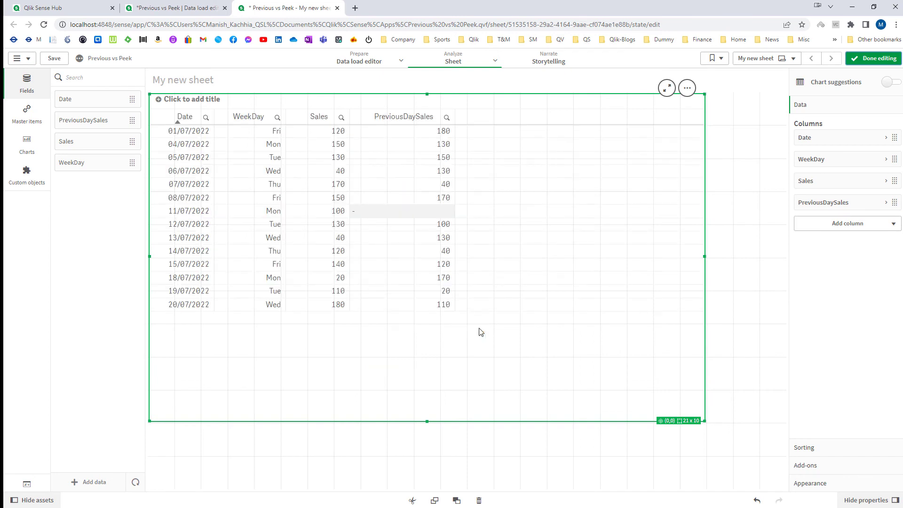
pyautogui.click(856, 61)
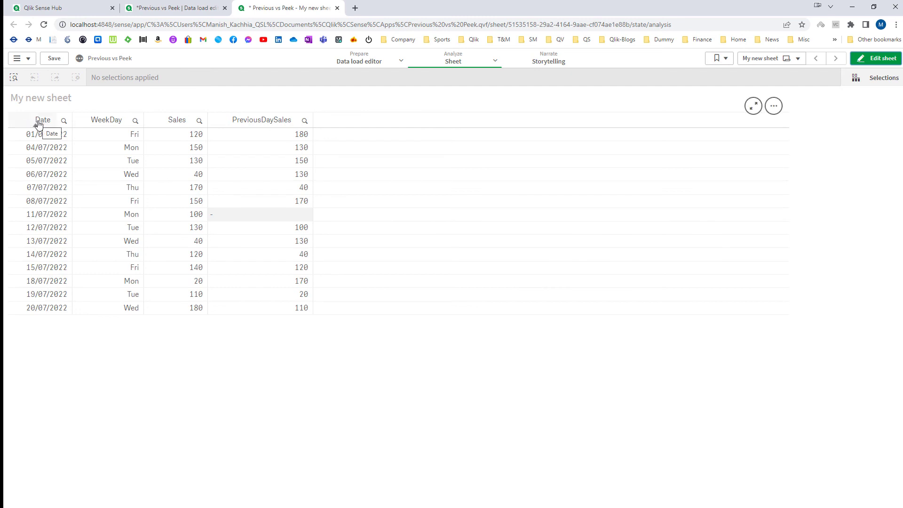
# - Set the table's Date column to custom sorting with numeric and alphabetical sorting off so it follows load order, and finish editing the sheet
pyautogui.click(878, 59)
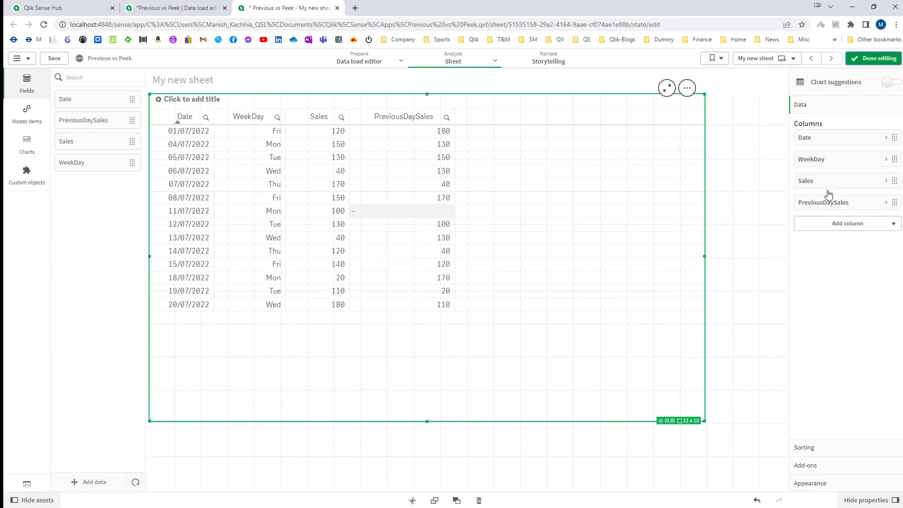
pyautogui.click(823, 449)
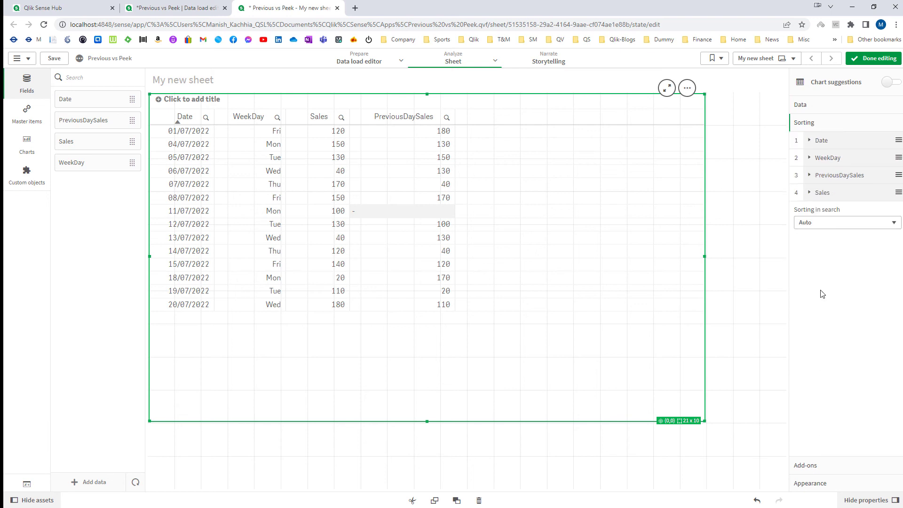
pyautogui.click(823, 142)
pyautogui.click(887, 164)
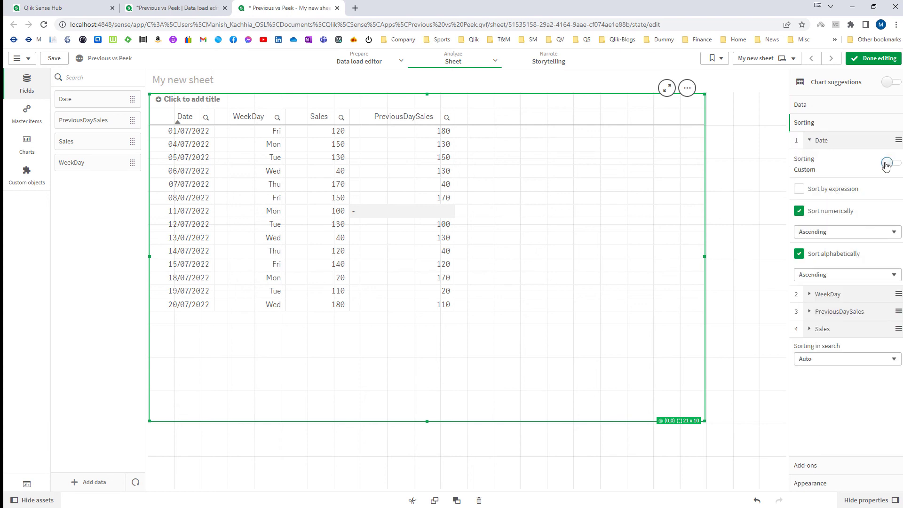
pyautogui.click(799, 213)
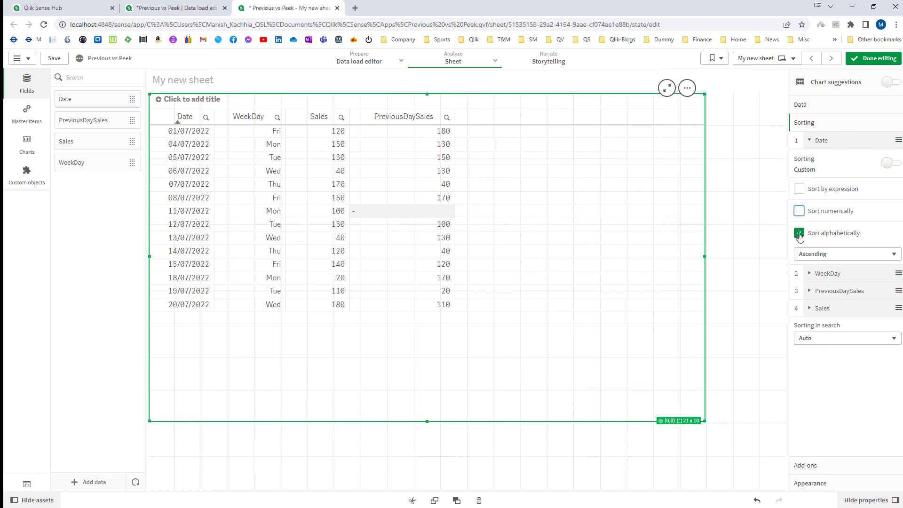
pyautogui.click(799, 234)
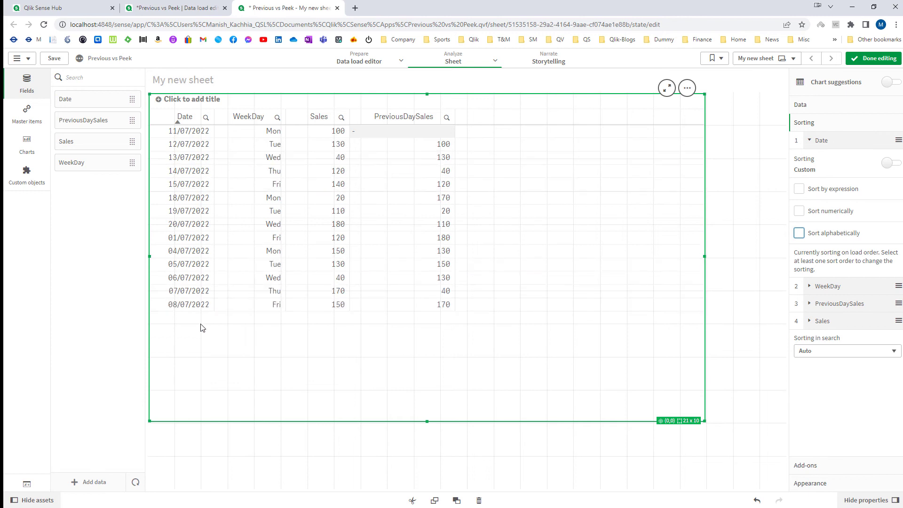
pyautogui.click(872, 61)
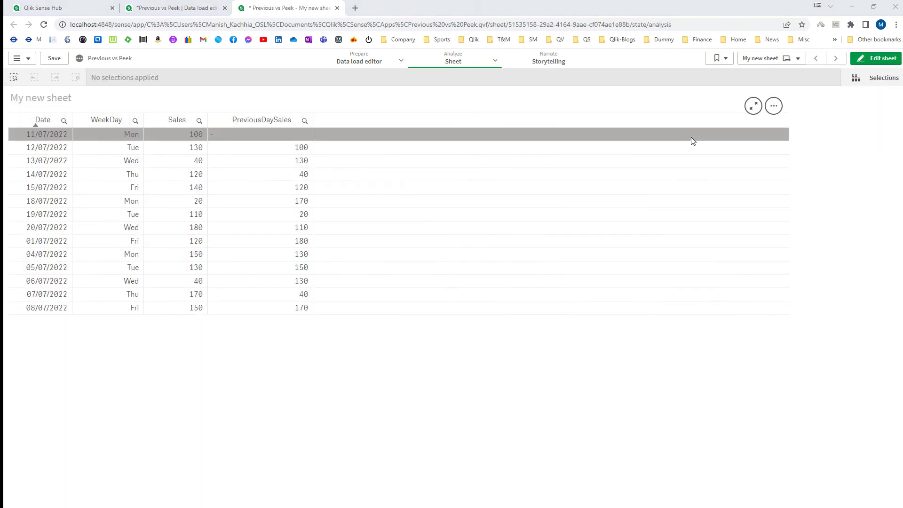
# - Switch to the Excel workbook and compare its reordered date rows with the order in the Qlik table
pyautogui.hotkey('alt', 'Tab')
pyautogui.click(501, 126)
pyautogui.moveTo(500, 152); pyautogui.dragTo(485, 447)
pyautogui.click(557, 141)
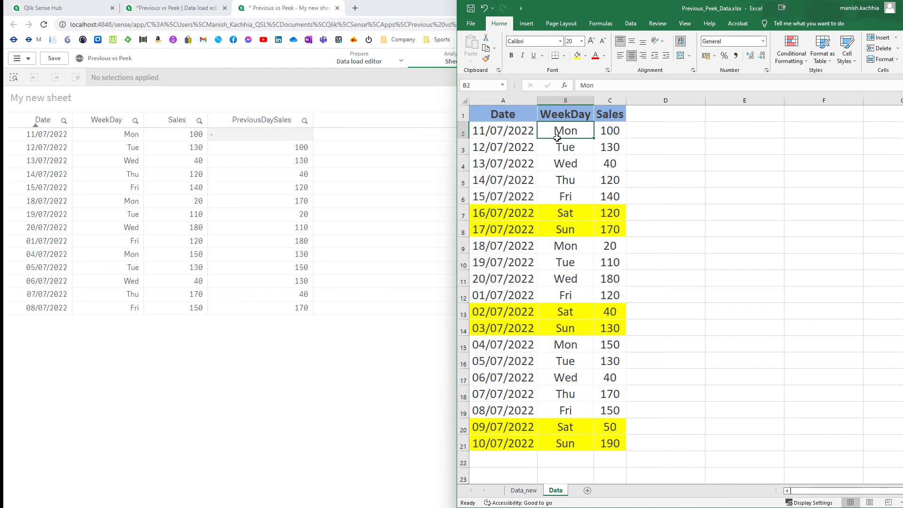
# - Comment out the Where Not Match line in the DATA load and reload the data
pyautogui.click(200, 12)
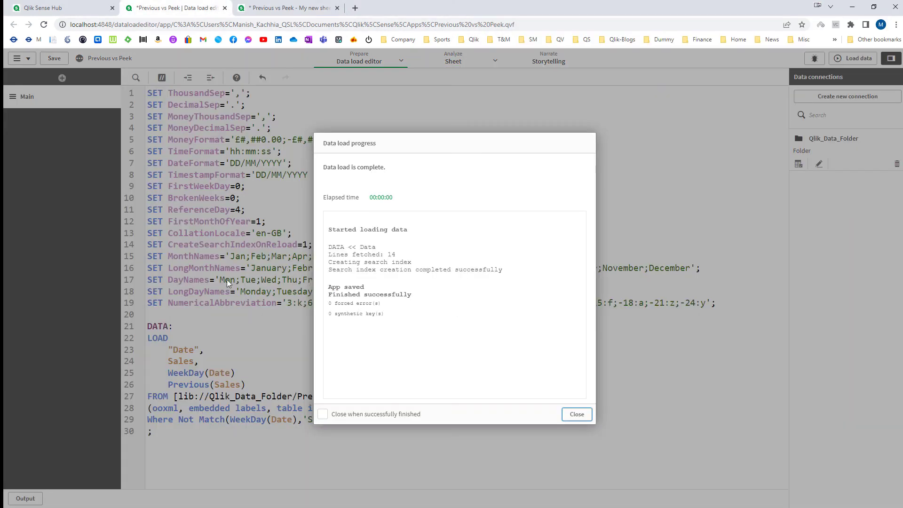
pyautogui.click(566, 417)
pyautogui.click(147, 419)
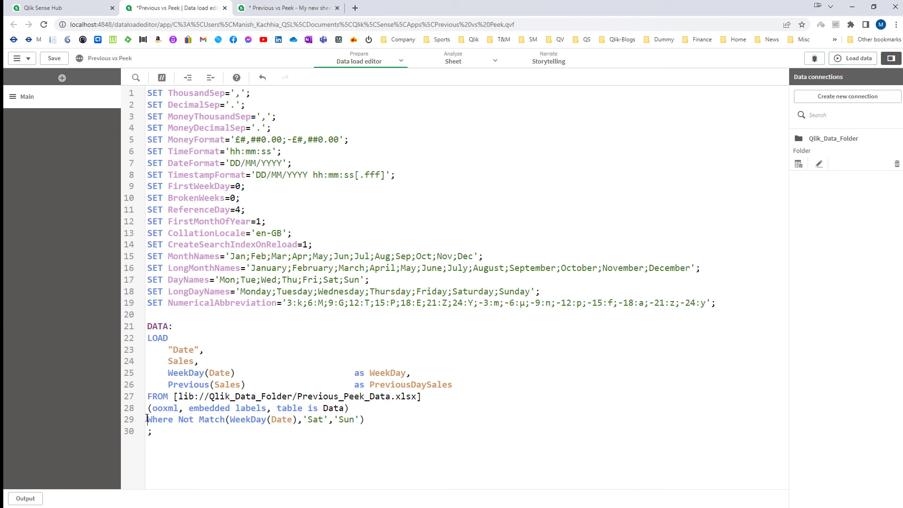
pyautogui.write('//')
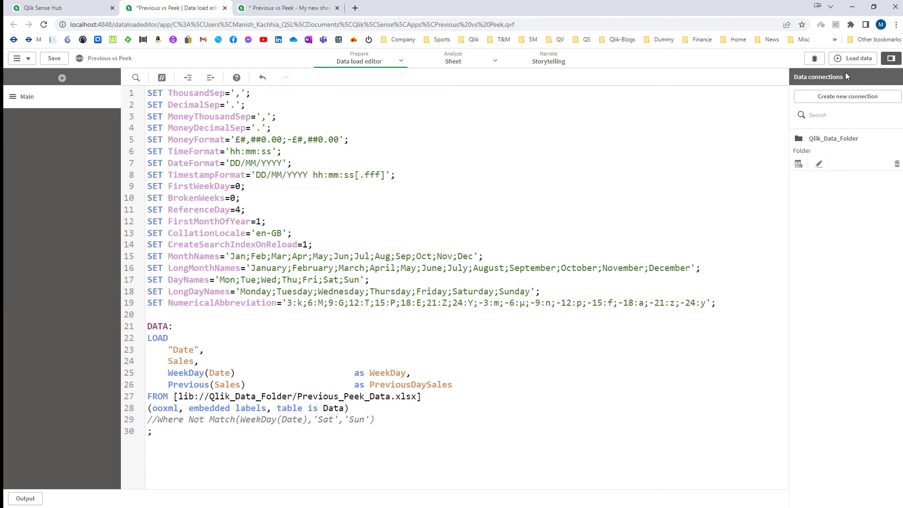
pyautogui.click(853, 58)
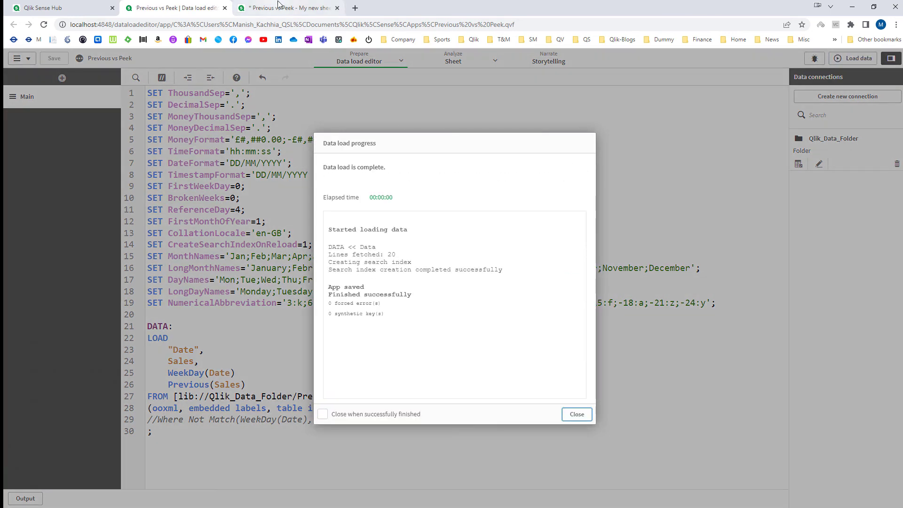
# - Compare the sheet table's PreviousDaySales values with the Excel Sales rows, especially at 11/07/2022 and 01/07/2022
pyautogui.click(282, 7)
pyautogui.hotkey('alt', 'Tab')
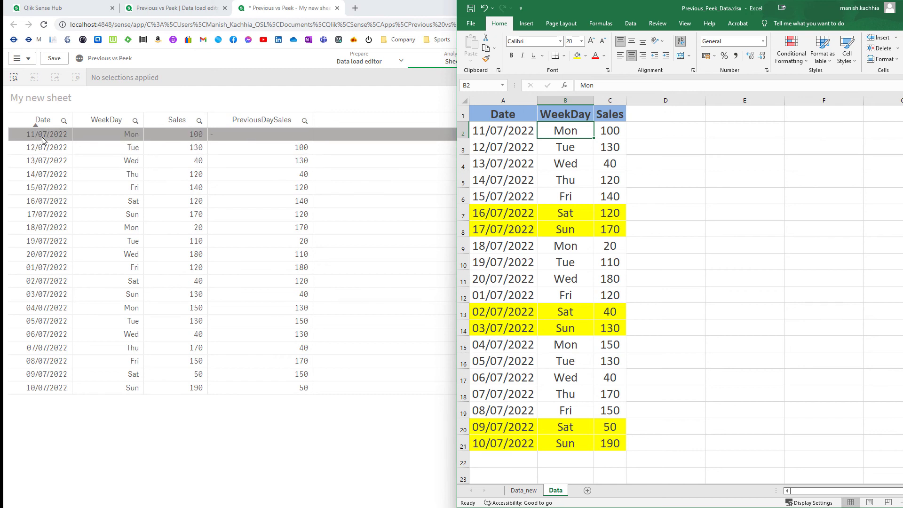
pyautogui.moveTo(485, 132); pyautogui.dragTo(609, 130)
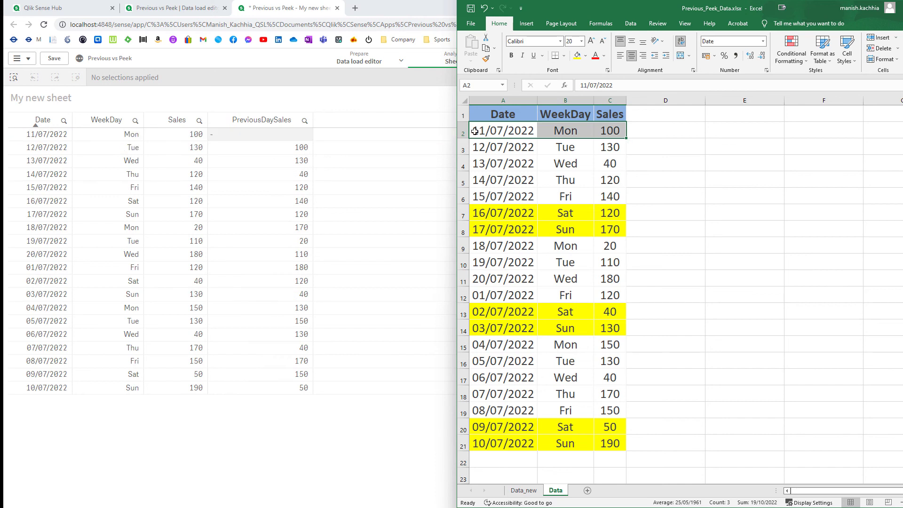
pyautogui.click(609, 150)
pyautogui.click(612, 131)
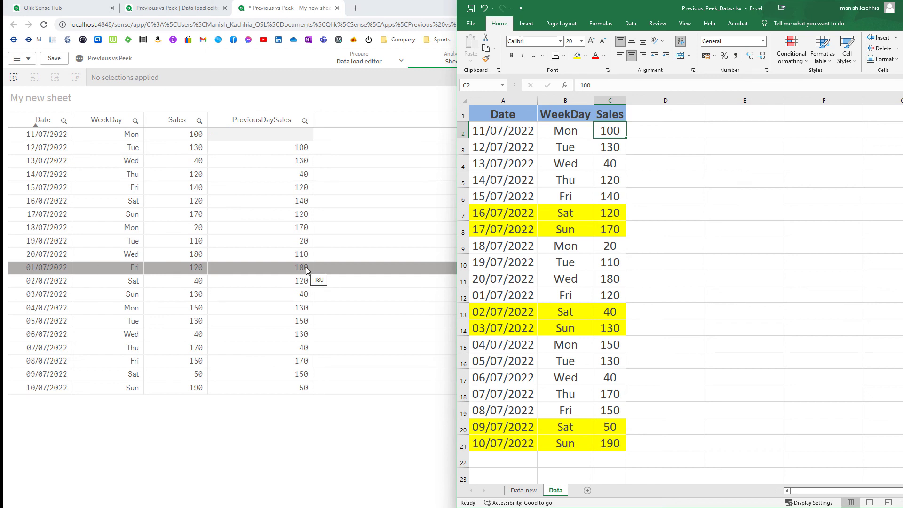
pyautogui.click(492, 313)
pyautogui.moveTo(495, 297); pyautogui.dragTo(613, 443)
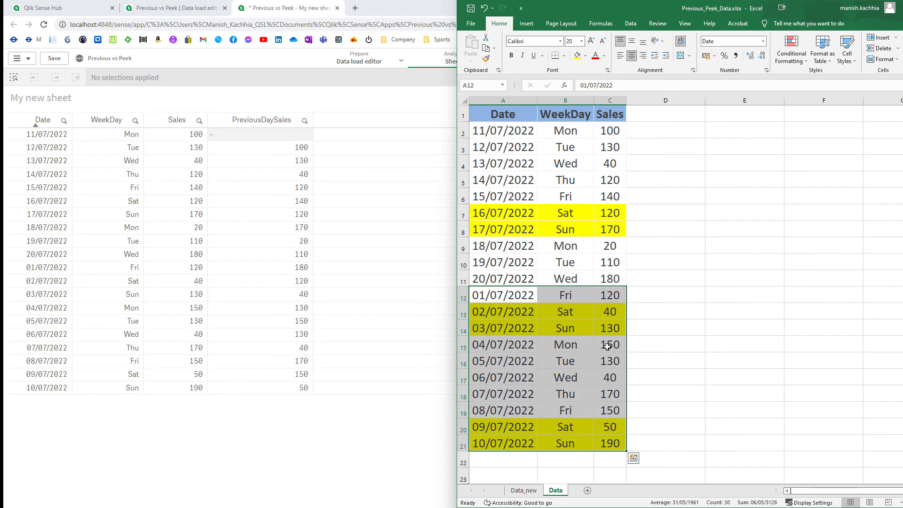
pyautogui.click(607, 295)
pyautogui.click(608, 281)
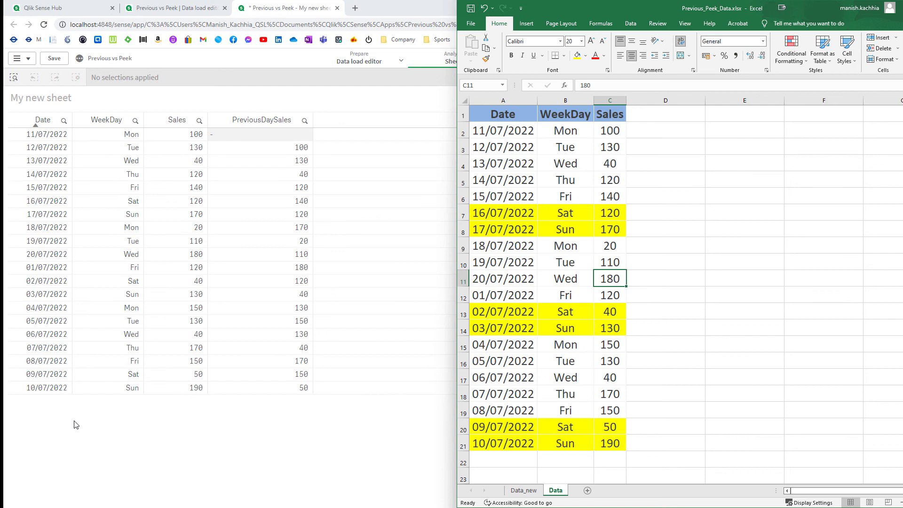
# - Dismiss the load progress report, try an Order By Date line below the commented Where clause, and delete that line again
pyautogui.click(170, 5)
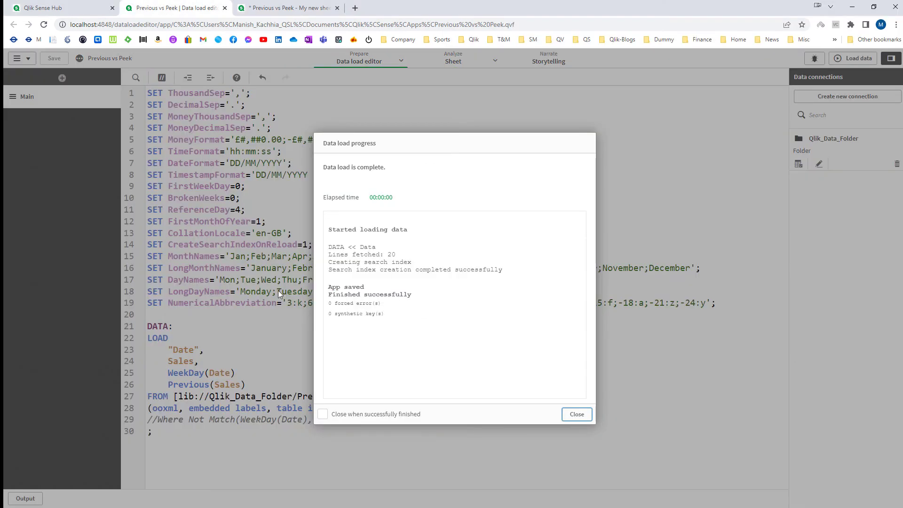
pyautogui.click(573, 415)
pyautogui.click(380, 420)
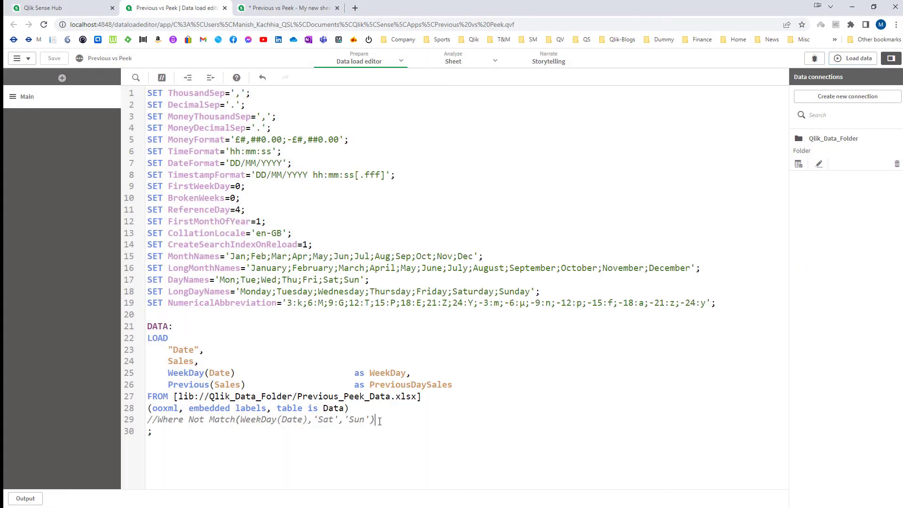
pyautogui.press('Return')
pyautogui.write('Order')
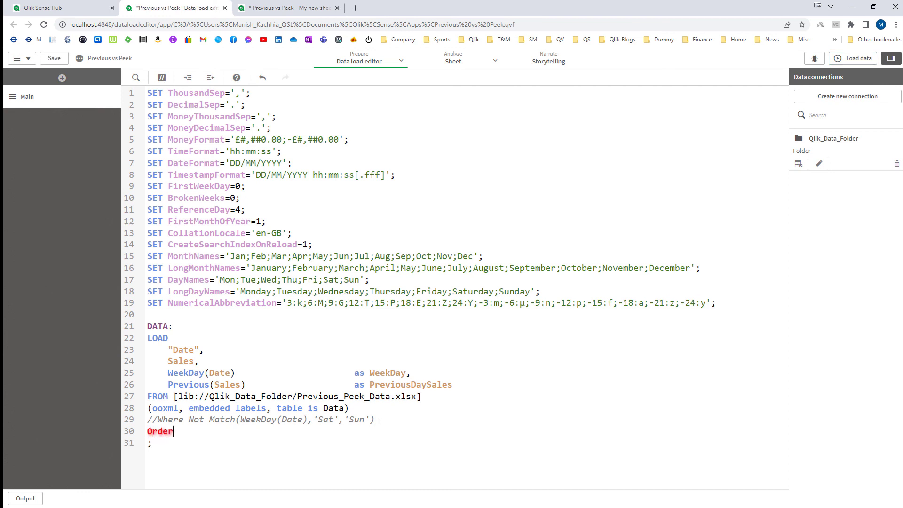
pyautogui.write(' By Date')
pyautogui.hotkey('shift', 'Home')
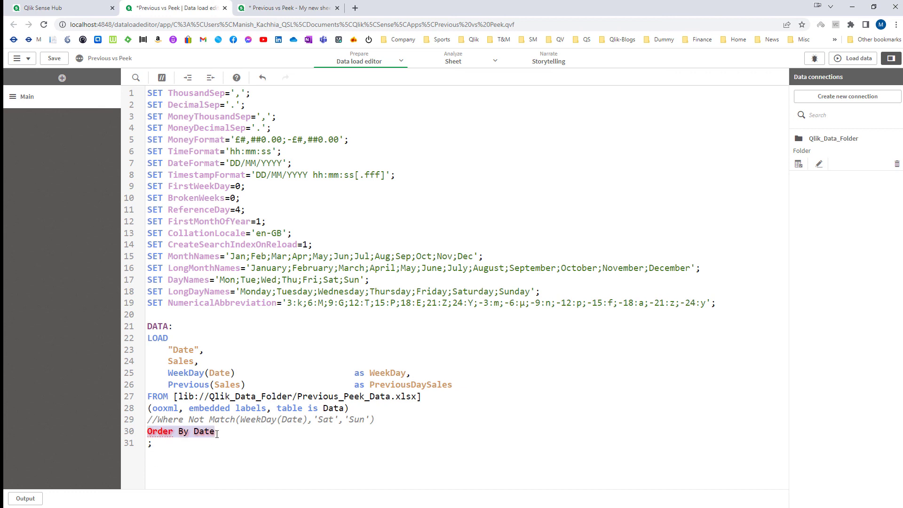
pyautogui.press('BackSpace')
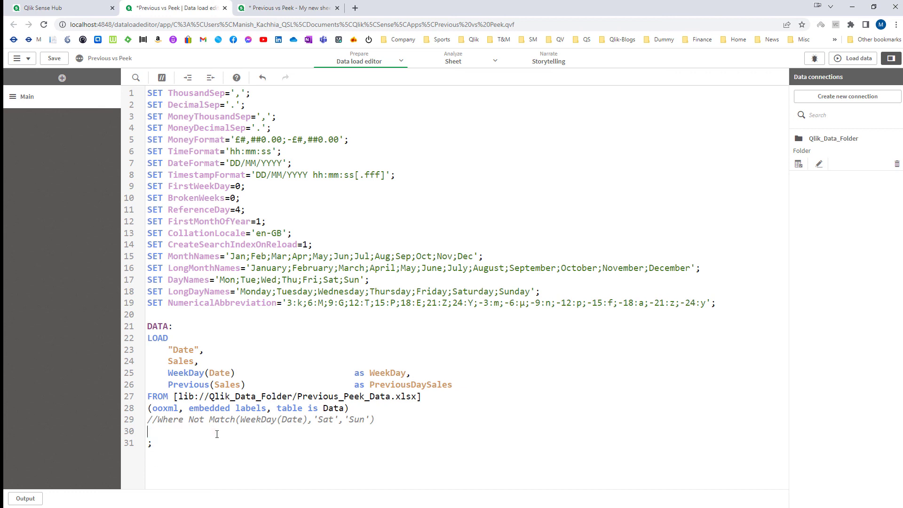
pyautogui.press('Delete')
# - Rename the DATA table label of the Excel load to TEMP_DATA
pyautogui.press('Up')
pyautogui.press('Up')
pyautogui.press('Up')
pyautogui.press('Up')
pyautogui.press('Up')
pyautogui.press('Up')
pyautogui.press('Up')
pyautogui.write('TEMP_')
# - Below the Excel load, write a new DATA table that loads all fields with Resident TEMP_DATA
pyautogui.press('Return')
pyautogui.press('Return')
pyautogui.write('DATA:')
pyautogui.press('Return')
pyautogui.write('Load')
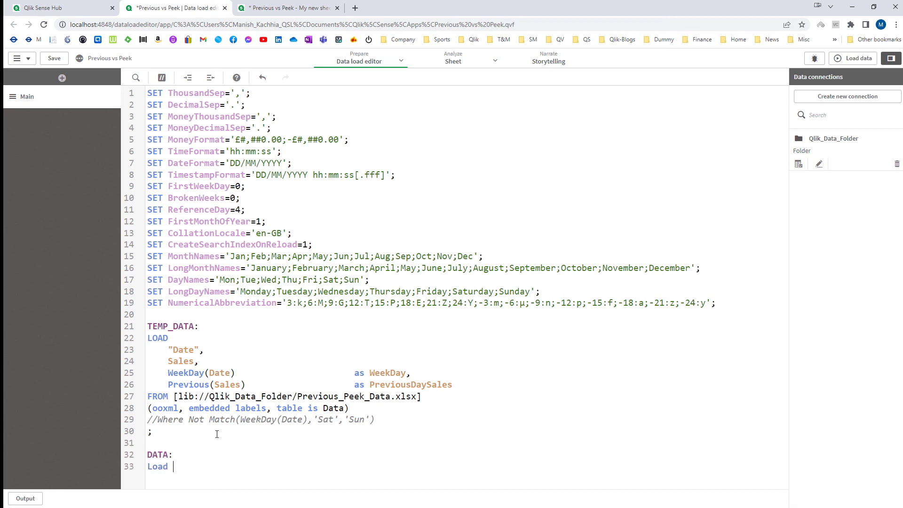
pyautogui.press('Return')
pyautogui.press('Tab')
pyautogui.write('*')
pyautogui.press('Return')
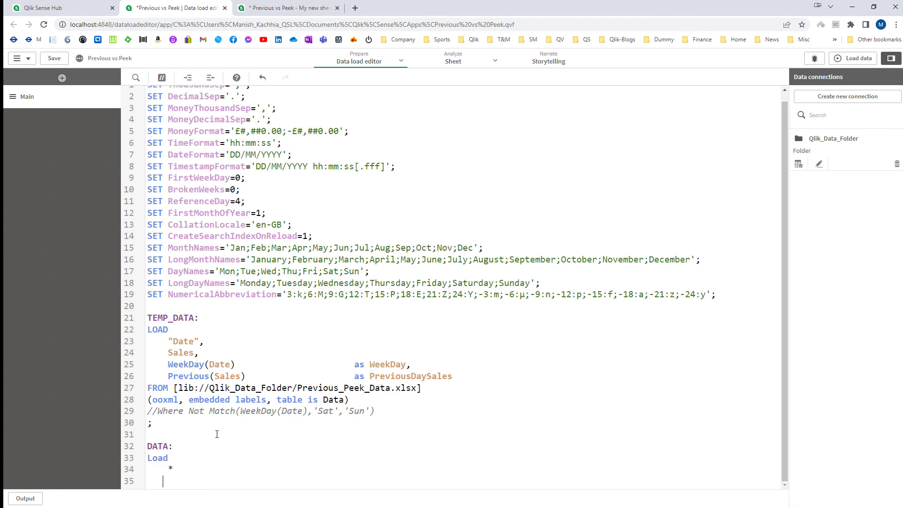
pyautogui.write('Resident TEMP_DATA')
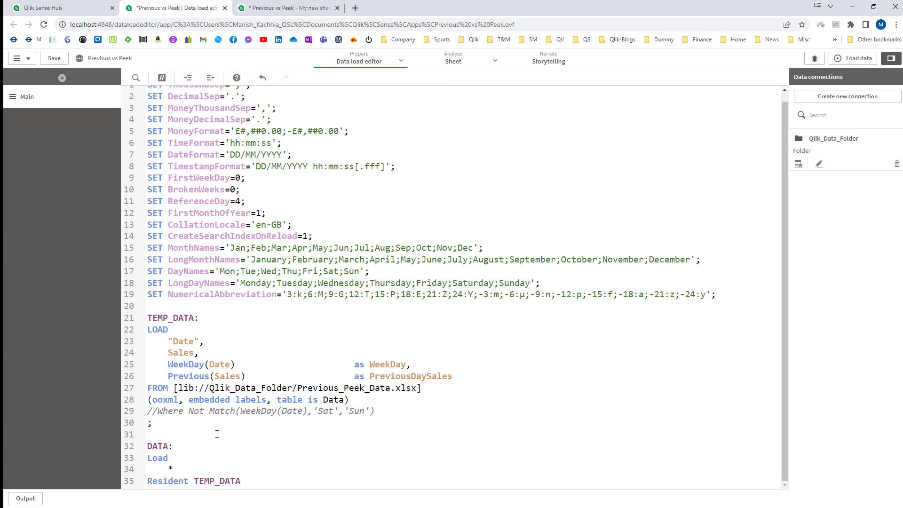
# - Sort the resident load with an Order By Date clause and end the statement with a semicolon
pyautogui.press('Return')
pyautogui.scroll(-2, 217, 434)
pyautogui.write('Order By ')
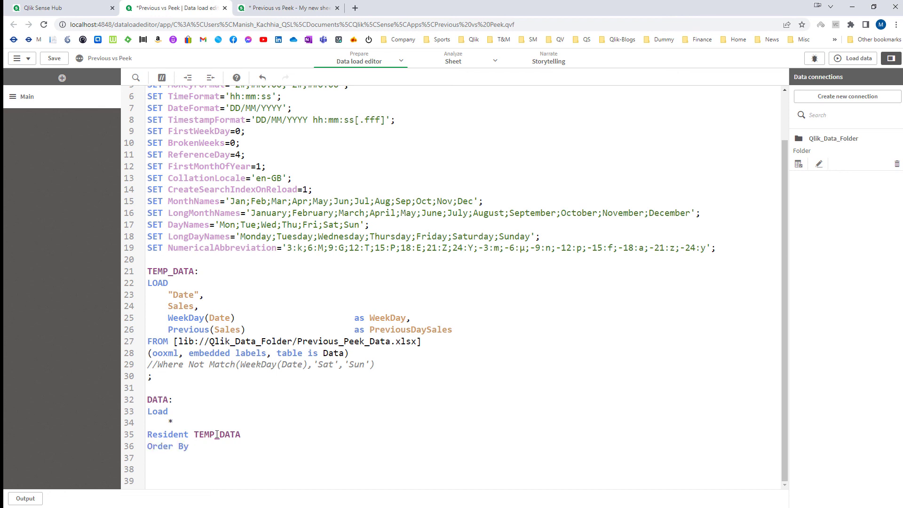
pyautogui.write('Date;')
pyautogui.press('Return')
pyautogui.press('Down')
# - Add a Drop Table TEMP_DATA; statement after the resident DATA load
pyautogui.press('Return')
pyautogui.press('Return')
pyautogui.press('Return')
pyautogui.press('Return')
pyautogui.press('Up')
pyautogui.press('Up')
pyautogui.press('Up')
pyautogui.write('Drop Table T')
pyautogui.press('Return')
pyautogui.write(';')
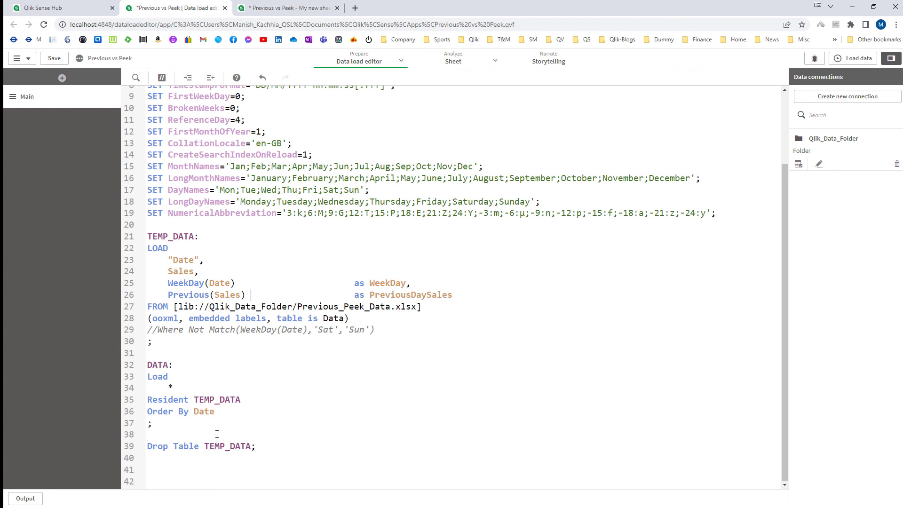
# - Cut the WeekDay and PreviousDaySales lines out of the TEMP_DATA load, leaving Sales as the last field without a trailing comma
pyautogui.press('Up')
pyautogui.press('Right')
pyautogui.press('Right')
pyautogui.hotkey('shift', 'Down')
pyautogui.hotkey('shift', 'Down')
pyautogui.press('Delete')
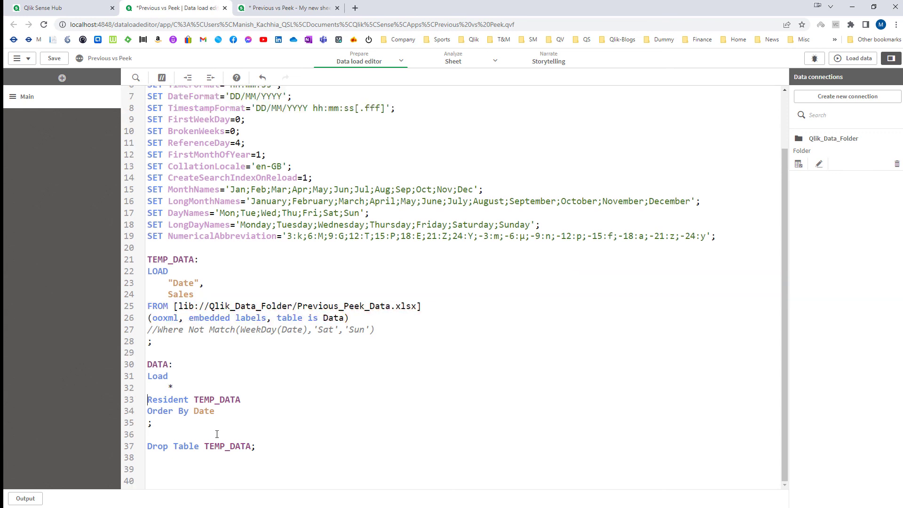
# - Place the WeekDay and PreviousDaySales lines below the asterisk in the resident DATA load, with a comma before WeekDay(Date)
pyautogui.hotkey('ctrl', 'z')
pyautogui.hotkey('ctrl', 'z')
pyautogui.hotkey('ctrl', 'y')
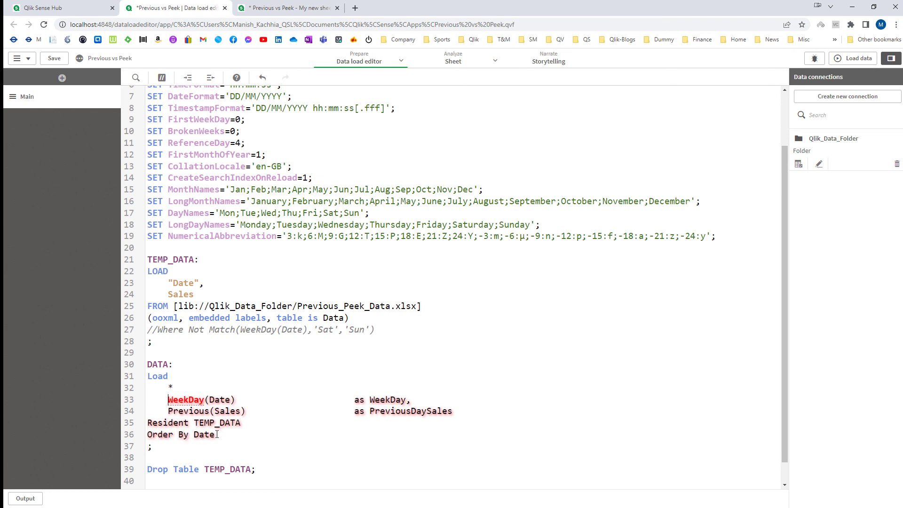
pyautogui.write(',')
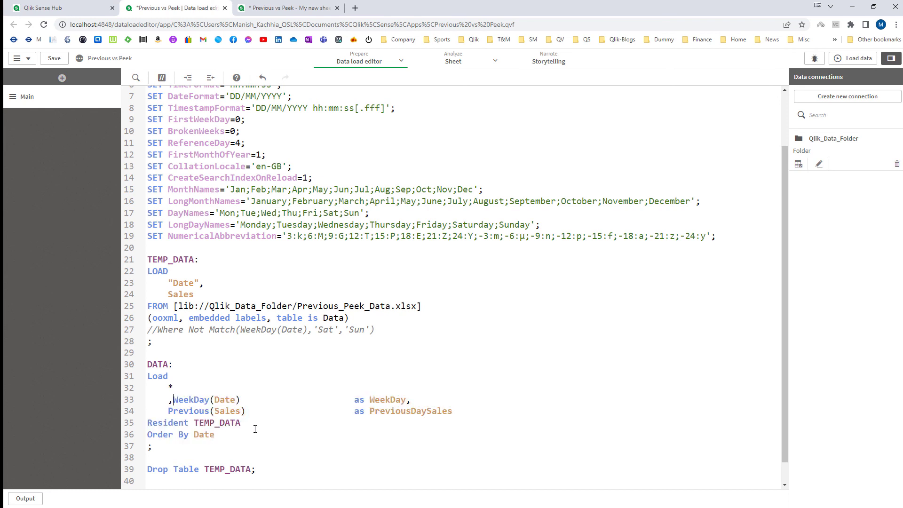
# - Reload the data and sort the table on My new sheet by Date numerically in ascending order
pyautogui.click(857, 58)
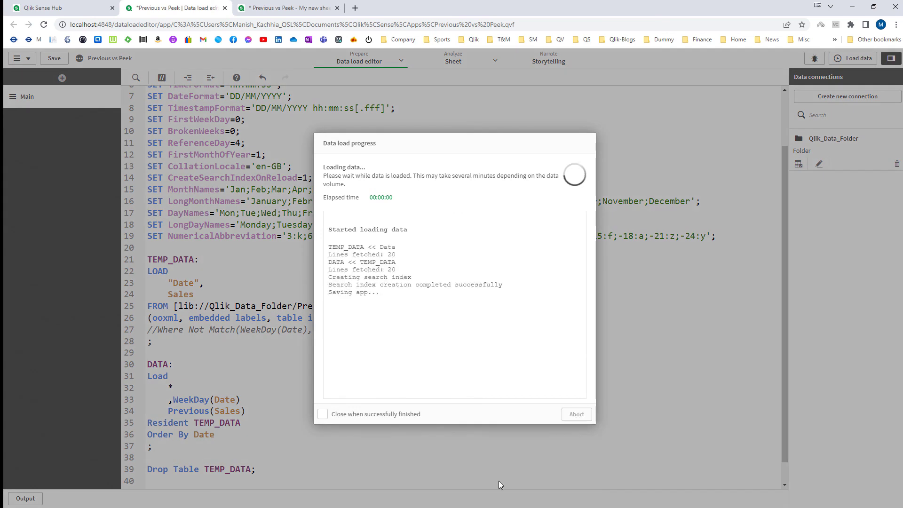
pyautogui.click(289, 8)
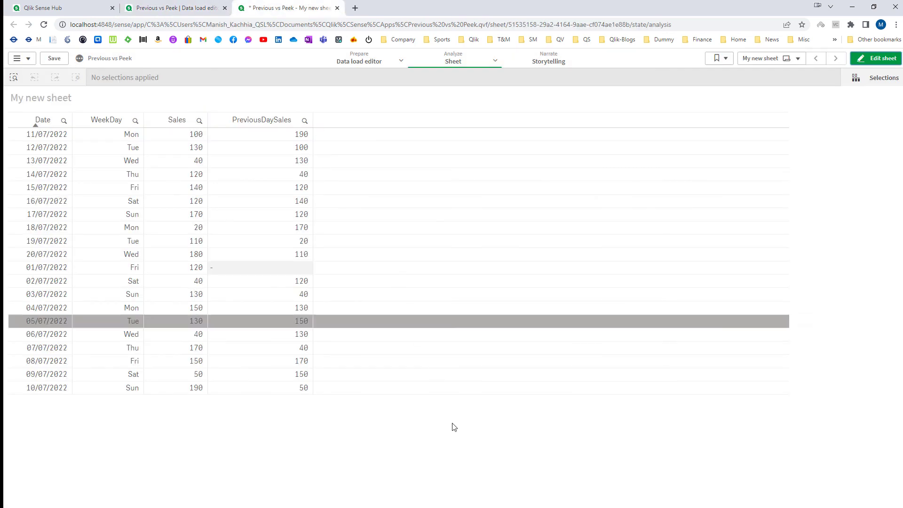
pyautogui.click(877, 58)
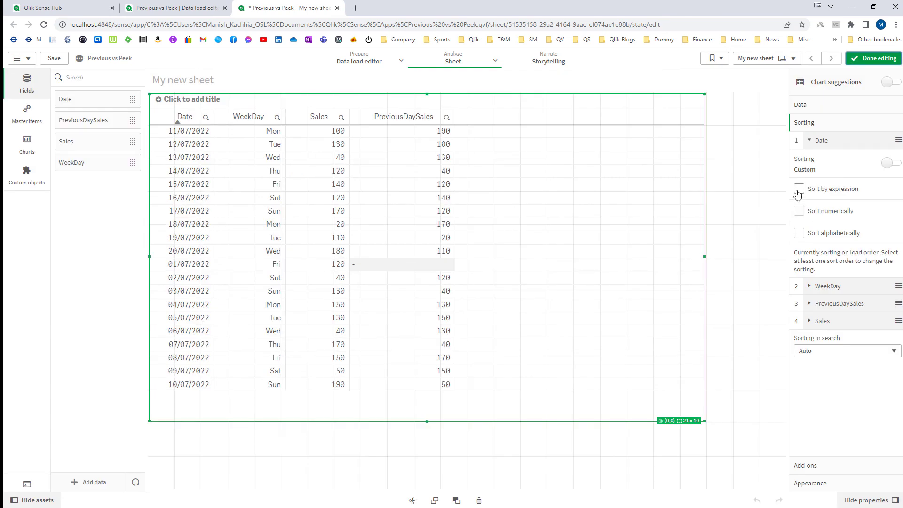
pyautogui.click(800, 212)
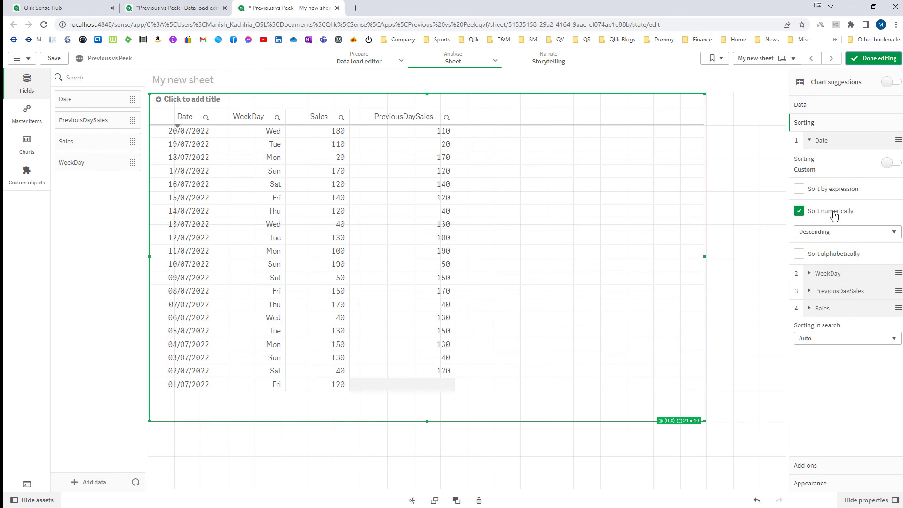
pyautogui.click(824, 236)
pyautogui.click(824, 243)
pyautogui.click(873, 57)
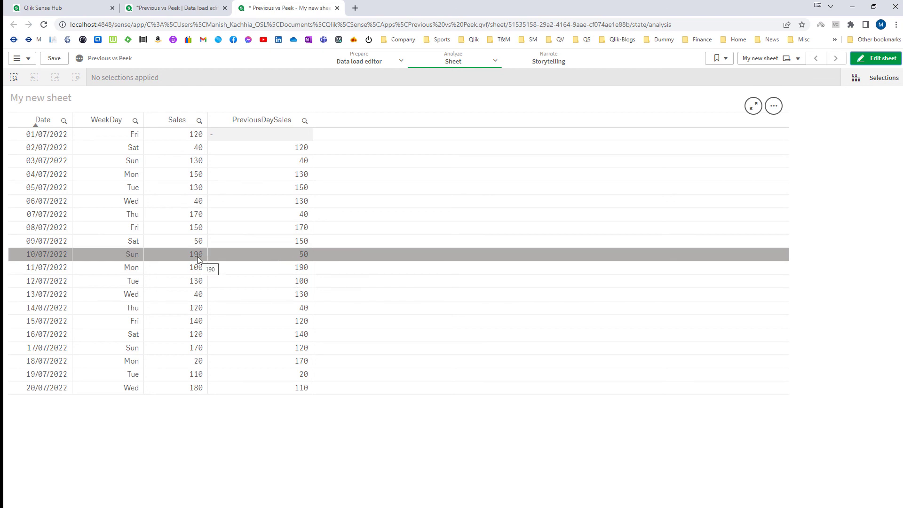
# - Switch to the Previous_Peek_Data workbook in Excel and undo the row reordering on the Data sheet, clearing the copy marquee
pyautogui.click(186, 7)
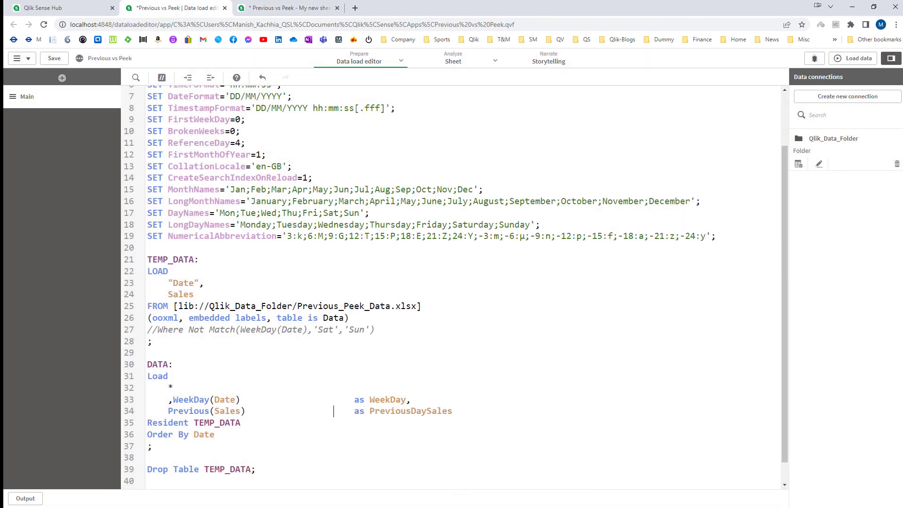
pyautogui.hotkey('alt', 'Tab')
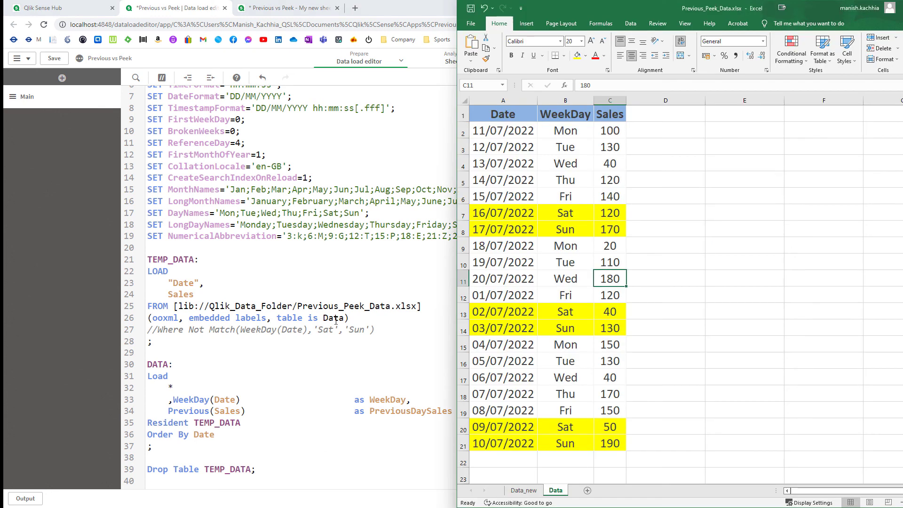
pyautogui.hotkey('ctrl', 'z')
pyautogui.hotkey('ctrl', 'z')
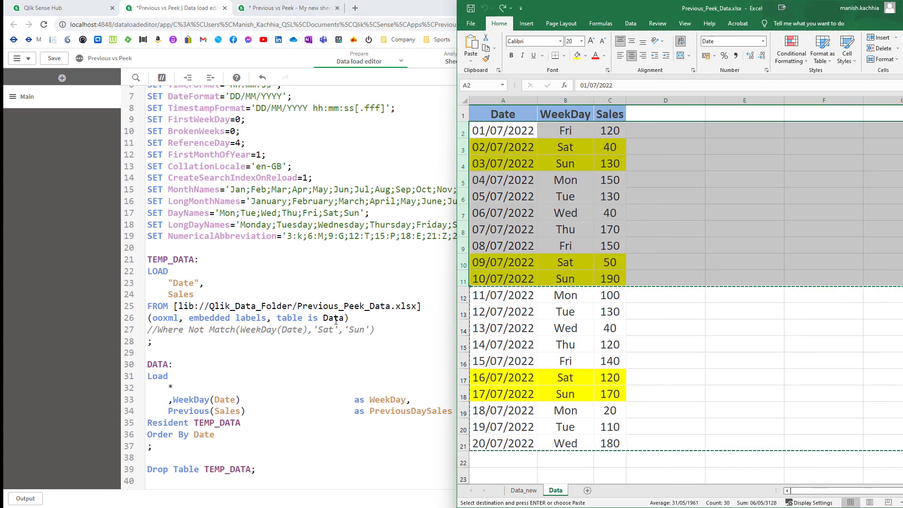
pyautogui.press('Down')
pyautogui.press('Escape')
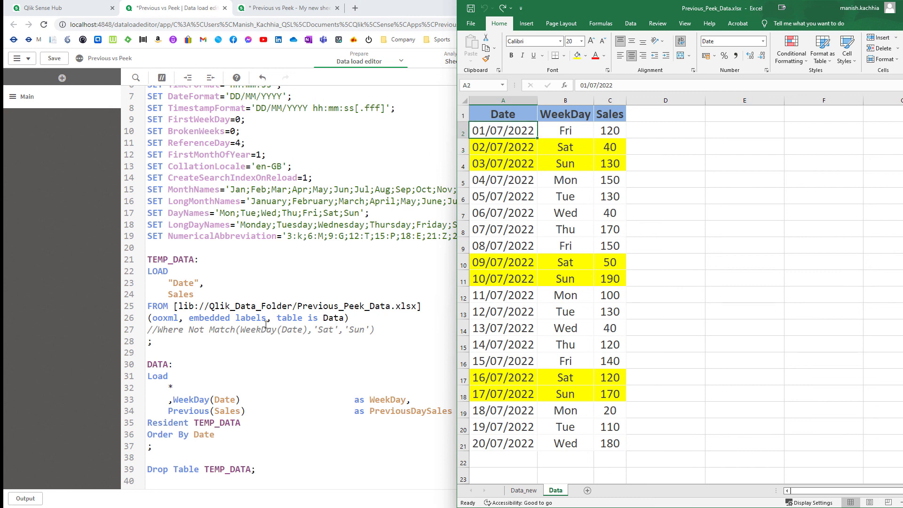
# - In the Qlik script, move the WeekDay and PreviousDaySales lines from the resident DATA load to below Sales in the TEMP_DATA load
pyautogui.click(225, 356)
pyautogui.press('Down')
pyautogui.press('Down')
pyautogui.hotkey('shift', 'Down')
pyautogui.hotkey('shift', 'Down')
pyautogui.press('Delete')
pyautogui.press('Up')
pyautogui.press('Up')
pyautogui.press('Up')
pyautogui.press('Up')
pyautogui.press('Up')
pyautogui.press('Up')
pyautogui.press('Up')
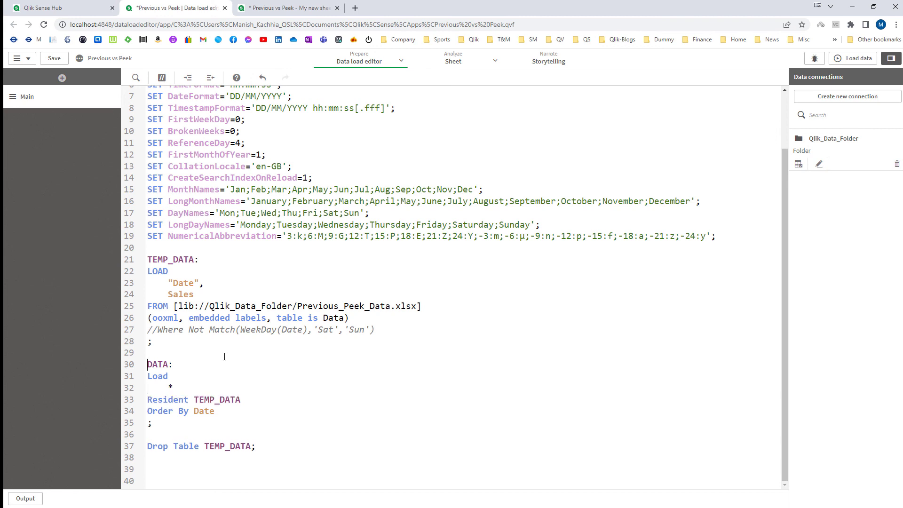
pyautogui.hotkey('ctrl', 'v')
# - Rename the TEMP_DATA label of the Excel load to DATA
pyautogui.press('Up')
pyautogui.press('Up')
pyautogui.press('Up')
pyautogui.press('Up')
pyautogui.press('Up')
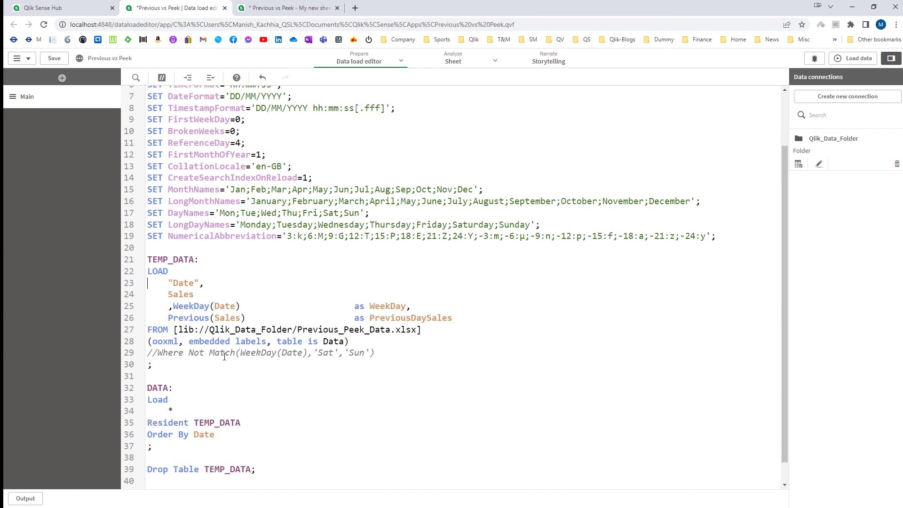
pyautogui.hotkey('shift', 'Right')
pyautogui.hotkey('shift', 'Right')
pyautogui.hotkey('shift', 'Right')
pyautogui.hotkey('shift', 'Right')
pyautogui.hotkey('shift', 'Right')
pyautogui.press('Delete')
# - Delete the resident DATA load and the Drop Table TEMP_DATA statement below the Excel load
pyautogui.press('Down')
pyautogui.hotkey('shift', 'Down')
pyautogui.hotkey('shift', 'Down')
pyautogui.hotkey('shift', 'Down')
pyautogui.hotkey('shift', 'Down')
pyautogui.hotkey('shift', 'Down')
pyautogui.hotkey('shift', 'Down')
pyautogui.hotkey('shift', 'Down')
pyautogui.hotkey('shift', 'Down')
pyautogui.hotkey('shift', 'Down')
pyautogui.press('Delete')
pyautogui.press('BackSpace')
# - Insert a preceding LOAD of all fields (*) between the DATA label and the Excel load
pyautogui.press('Up')
pyautogui.press('Up')
pyautogui.press('Up')
pyautogui.press('Up')
pyautogui.press('Up')
pyautogui.press('Up')
pyautogui.press('Up')
pyautogui.press('Home')
pyautogui.press('Return')
pyautogui.press('Up')
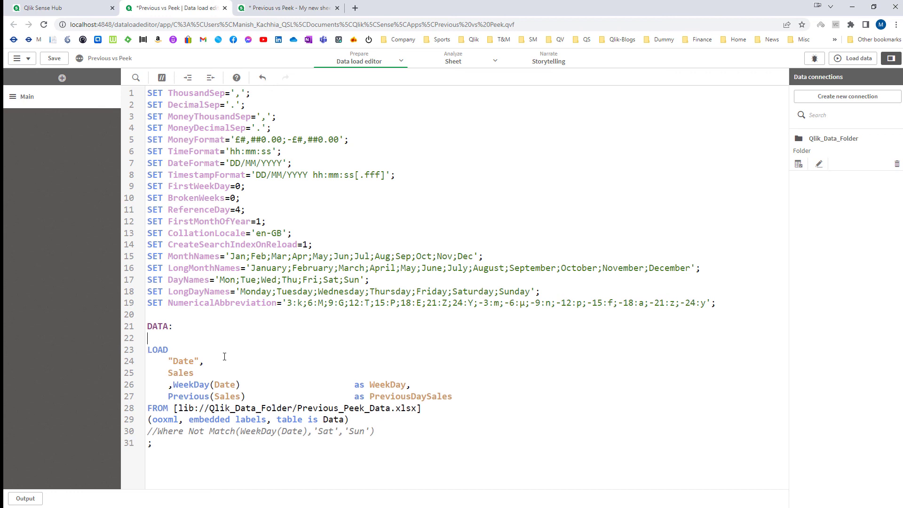
pyautogui.write('LOAD')
pyautogui.press('Return')
pyautogui.press('Tab')
pyautogui.write('*')
pyautogui.press('Return')
# - Move the WeekDay and PreviousDaySales lines from the Excel load into the preceding load and end it with a semicolon
pyautogui.press('Down')
pyautogui.press('Down')
pyautogui.press('Down')
pyautogui.press('Down')
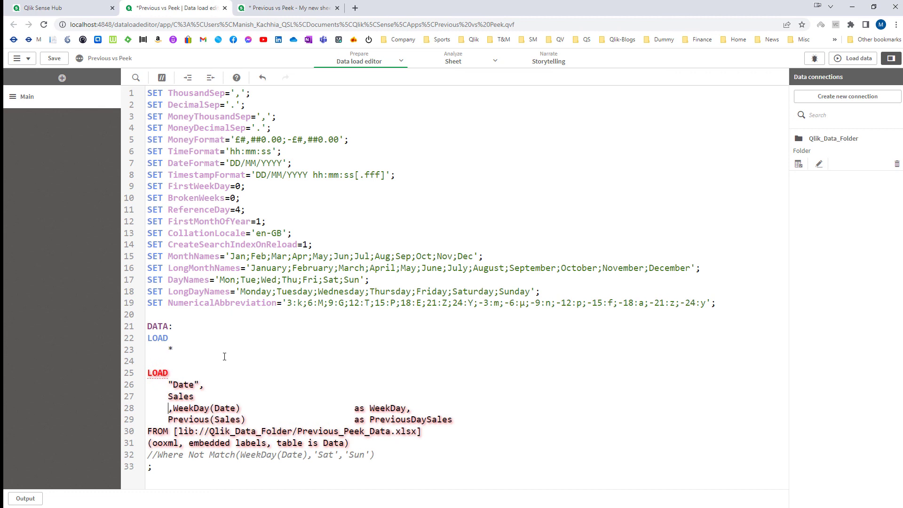
pyautogui.hotkey('shift', 'Down')
pyautogui.hotkey('shift', 'End')
pyautogui.hotkey('ctrl', 'x')
pyautogui.click(225, 356)
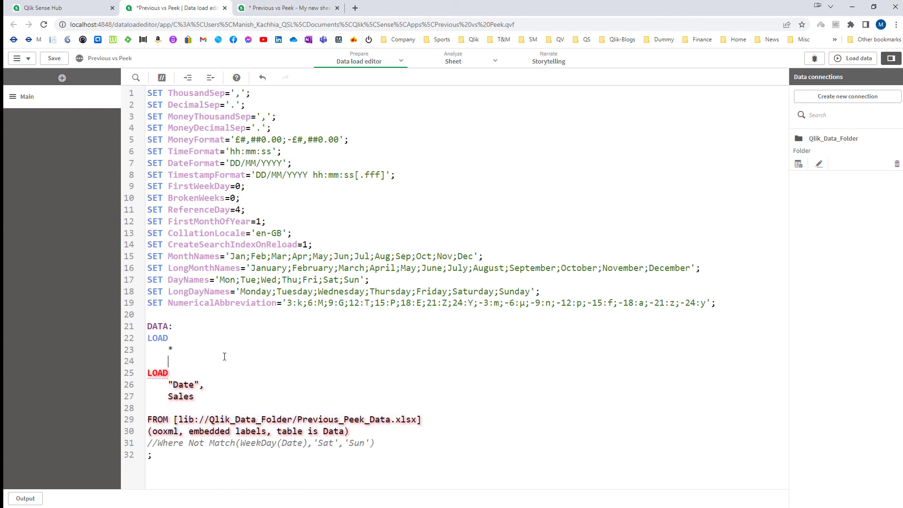
pyautogui.hotkey('ctrl', 'v')
pyautogui.press('Return')
pyautogui.press('BackSpace')
pyautogui.press('BackSpace')
pyautogui.write(';')
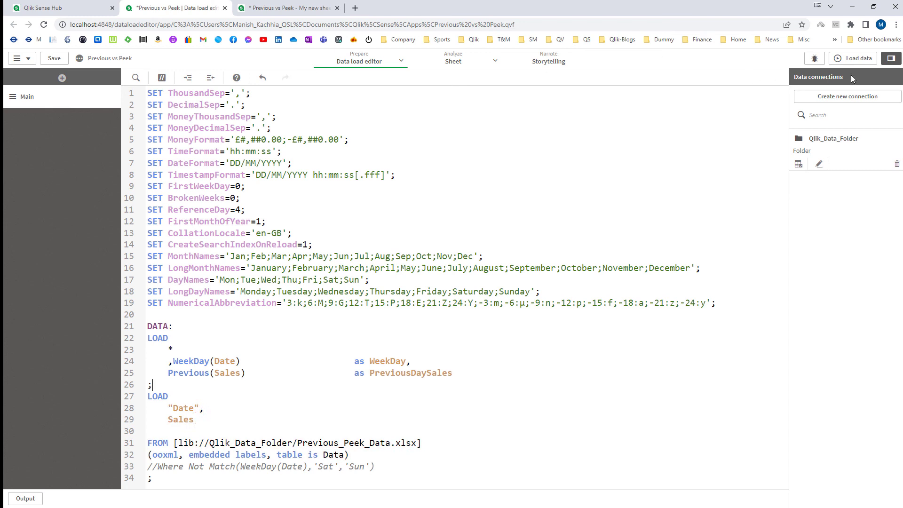
# - Reload the data with the preceding load script and open My new sheet to check the PreviousDaySales values
pyautogui.click(856, 59)
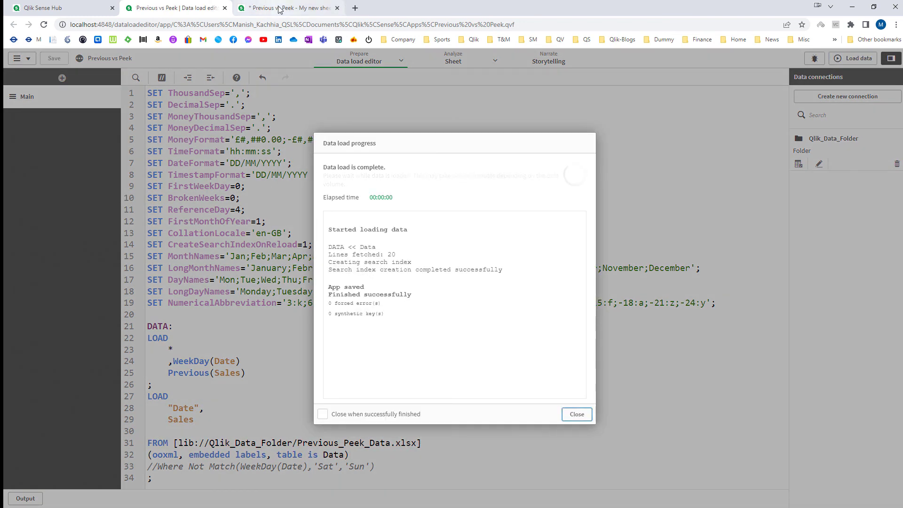
pyautogui.click(280, 9)
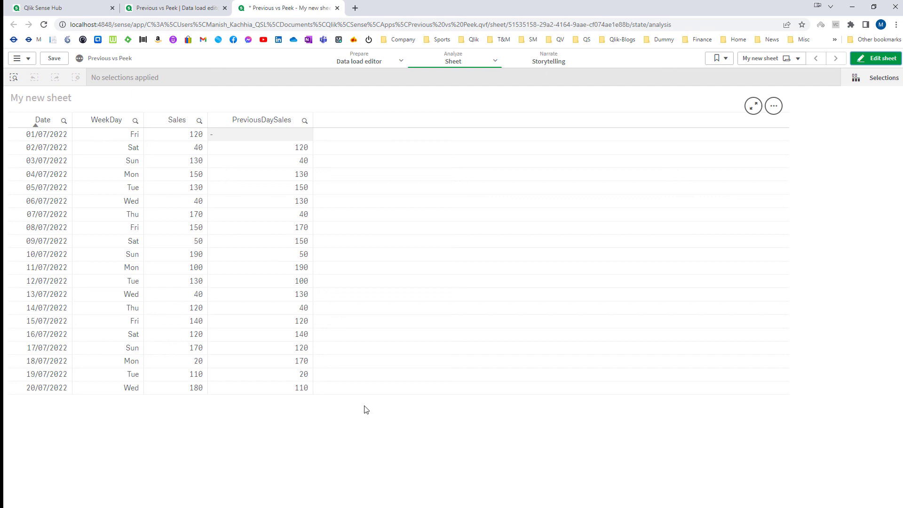